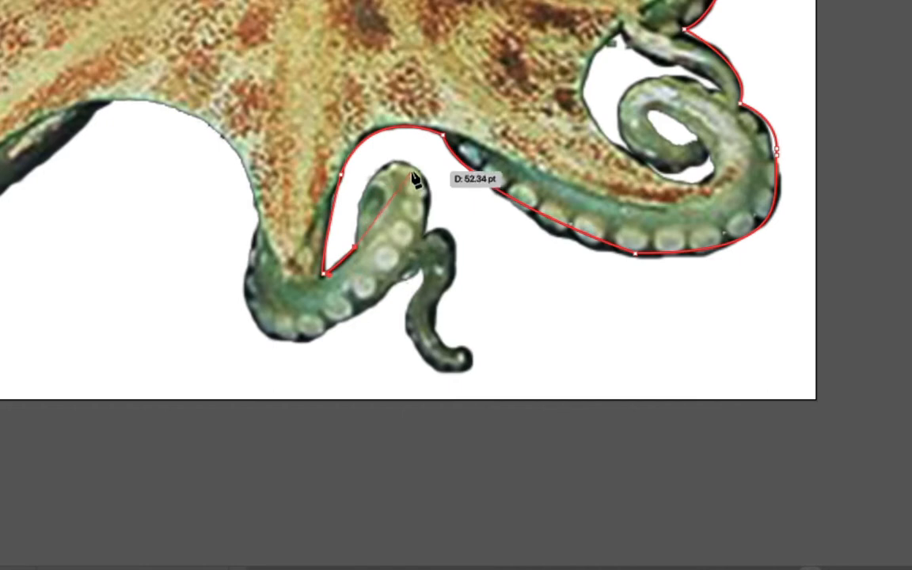
Continue the Pen tool outline around the rounded end of the bottom-centre tentacle, down to where the thin hanging tip begins
{"action": "left_click_drag", "start_coordinate": [415, 172], "coordinate": [474, 204]}
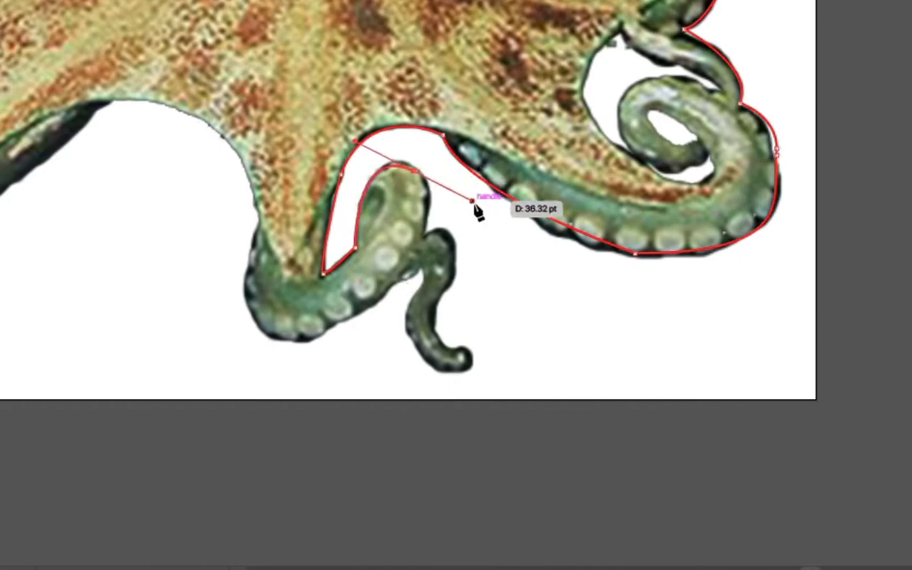
{"action": "key", "text": "ctrl+z"}
{"action": "left_click_drag", "start_coordinate": [397, 161], "coordinate": [432, 157]}
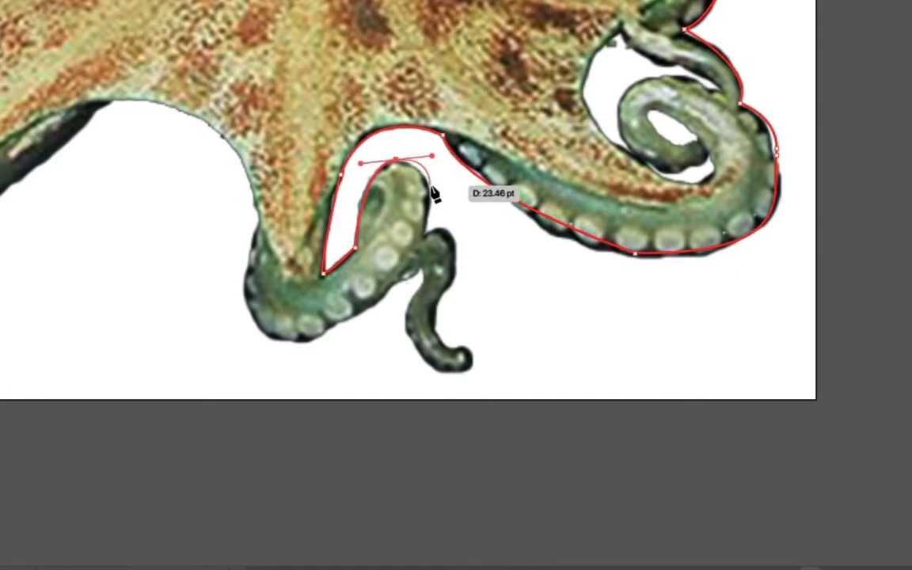
{"action": "left_click", "coordinate": [432, 202]}
{"action": "left_click", "coordinate": [423, 234]}
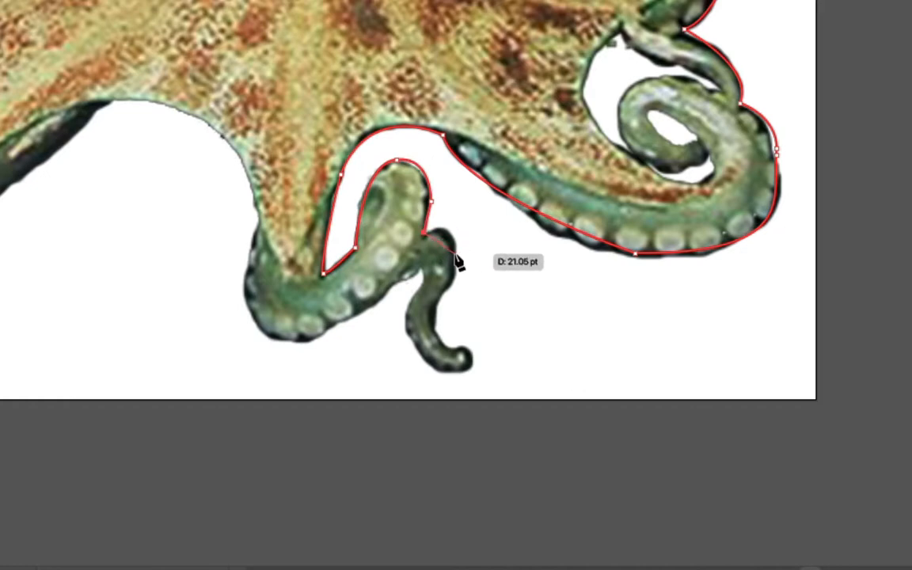
Trace the thin hanging tip of the bottom-centre tentacle with curved segments, down its outer edge, around its end and back up
{"action": "left_click_drag", "start_coordinate": [454, 253], "coordinate": [453, 293]}
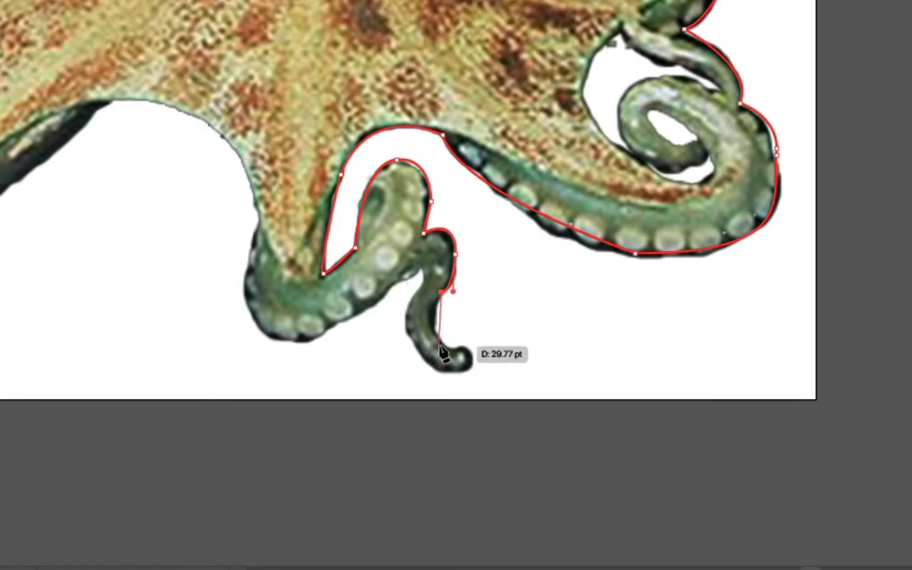
{"action": "left_click_drag", "start_coordinate": [452, 347], "coordinate": [491, 358]}
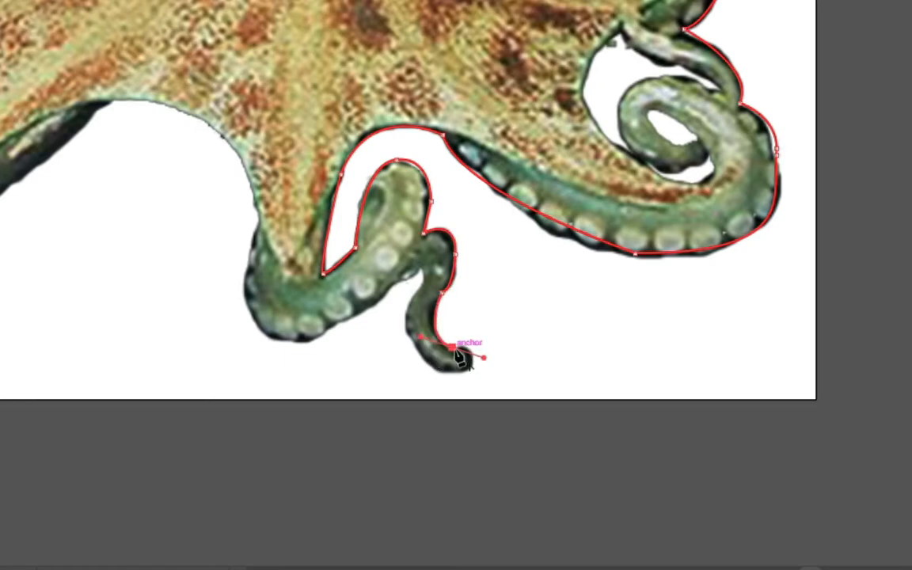
{"action": "left_click", "coordinate": [452, 347]}
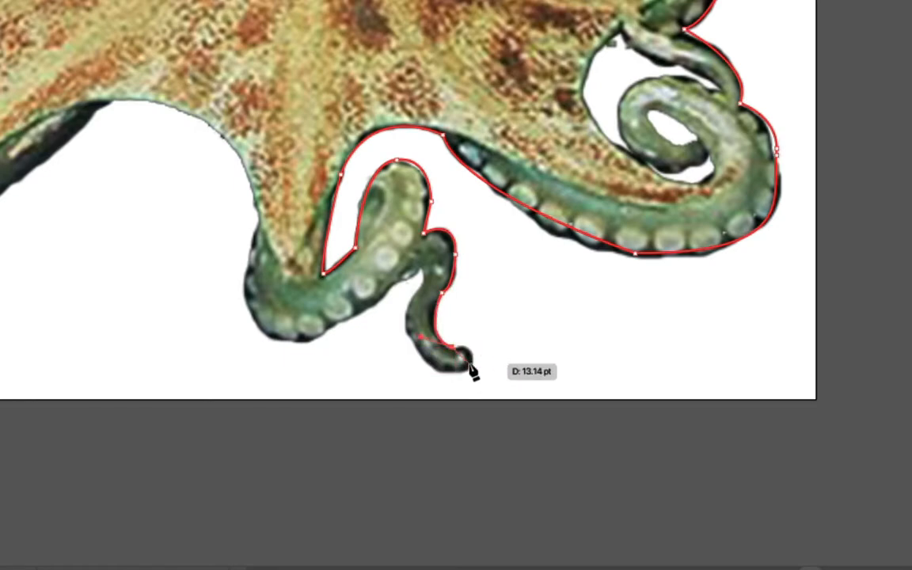
{"action": "left_click_drag", "start_coordinate": [470, 364], "coordinate": [424, 286]}
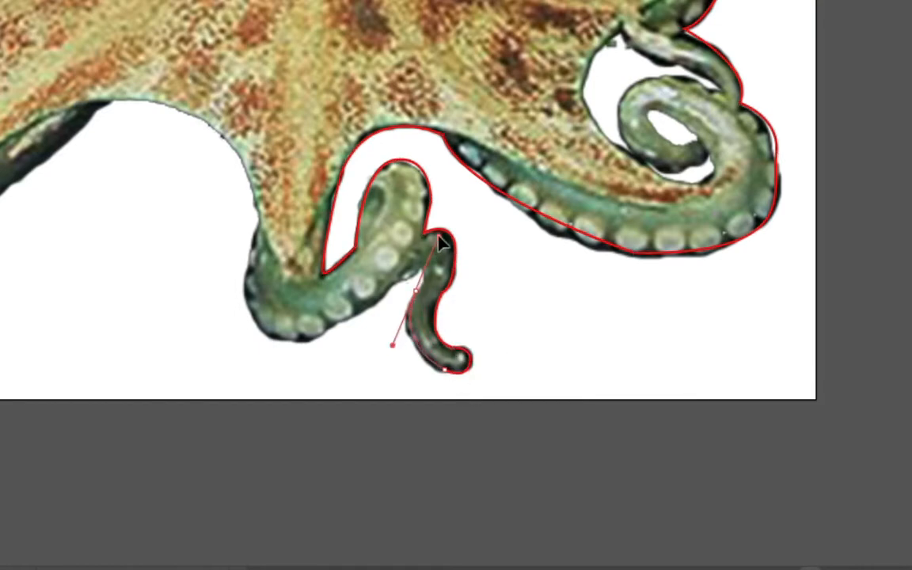
{"action": "left_click_drag", "start_coordinate": [438, 236], "coordinate": [439, 230]}
{"action": "left_click", "coordinate": [416, 290]}
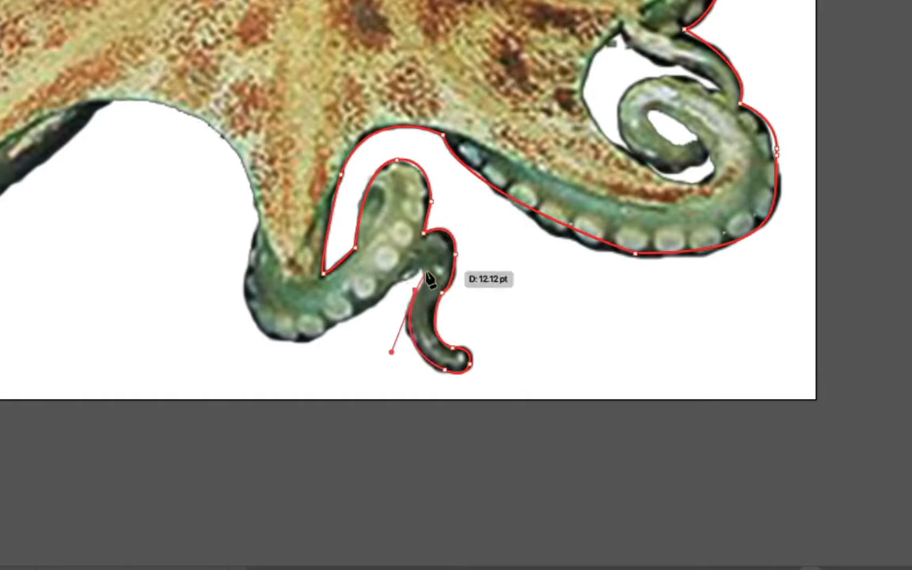
Trace the underside of the bottom-centre tentacle and its outer bend up to the body, ending in a corner anchor
{"action": "left_click_drag", "start_coordinate": [422, 270], "coordinate": [228, 260]}
{"action": "left_click", "coordinate": [422, 269]}
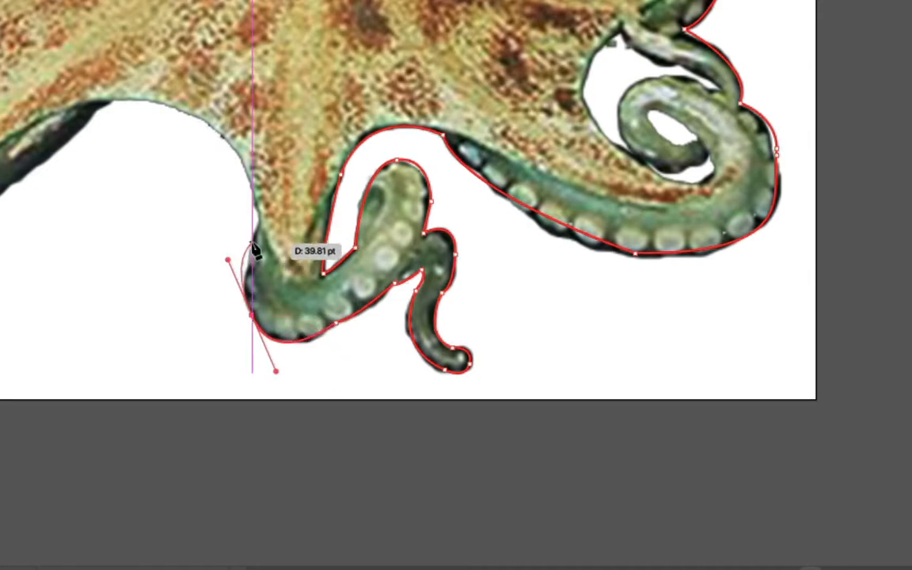
{"action": "left_click", "coordinate": [252, 315]}
{"action": "left_click", "coordinate": [253, 224]}
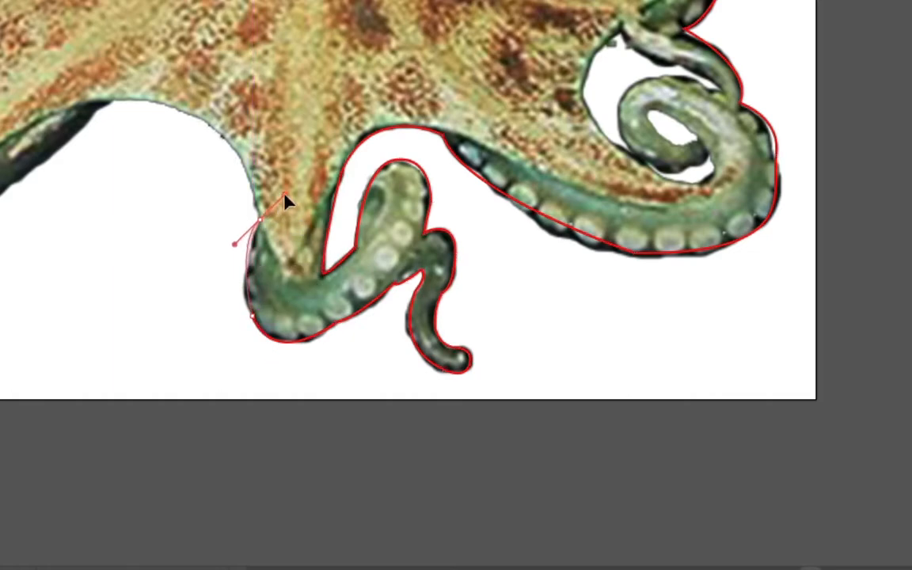
{"action": "mouse_move", "coordinate": [284, 196]}
{"action": "left_mouse_down"}
{"action": "mouse_move", "coordinate": [293, 193]}
{"action": "mouse_move", "coordinate": [287, 187]}
{"action": "left_mouse_up"}
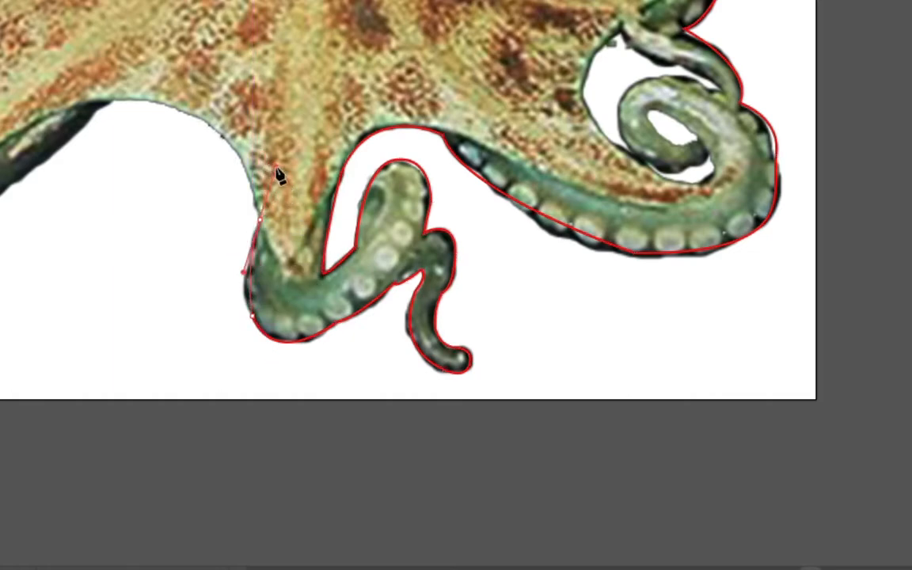
{"action": "left_click", "coordinate": [259, 215]}
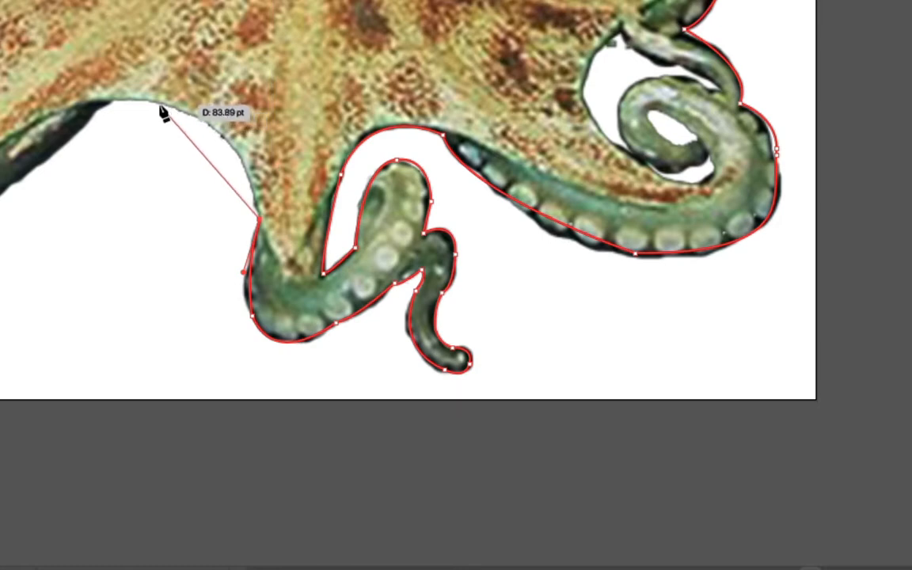
Extend the outline along the arch between the bottom tentacles and around the outer edge of the lower-left tentacle's curl
{"action": "left_click_drag", "start_coordinate": [160, 103], "coordinate": [90, 124]}
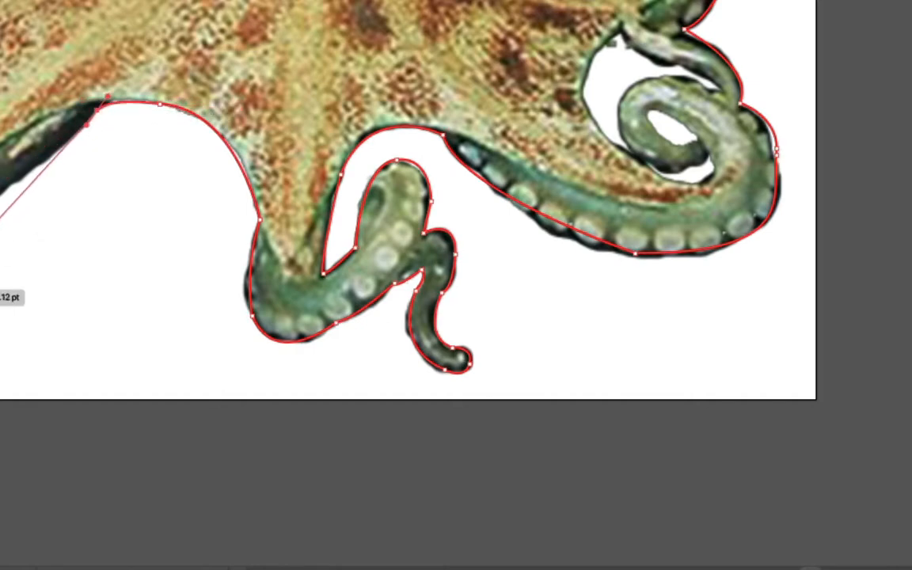
{"action": "left_click_drag", "start_coordinate": [0, 279], "coordinate": [189, 304]}
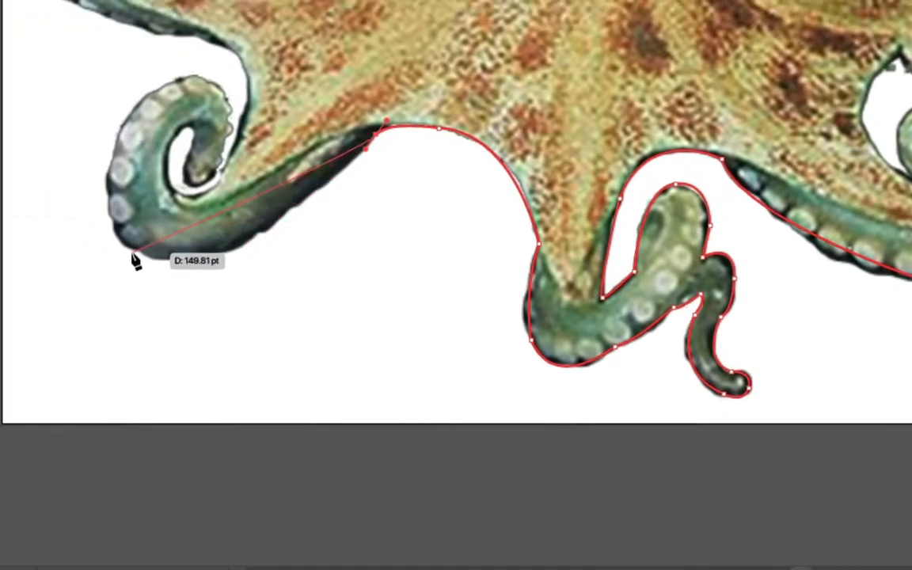
{"action": "left_click_drag", "start_coordinate": [176, 263], "coordinate": [97, 259]}
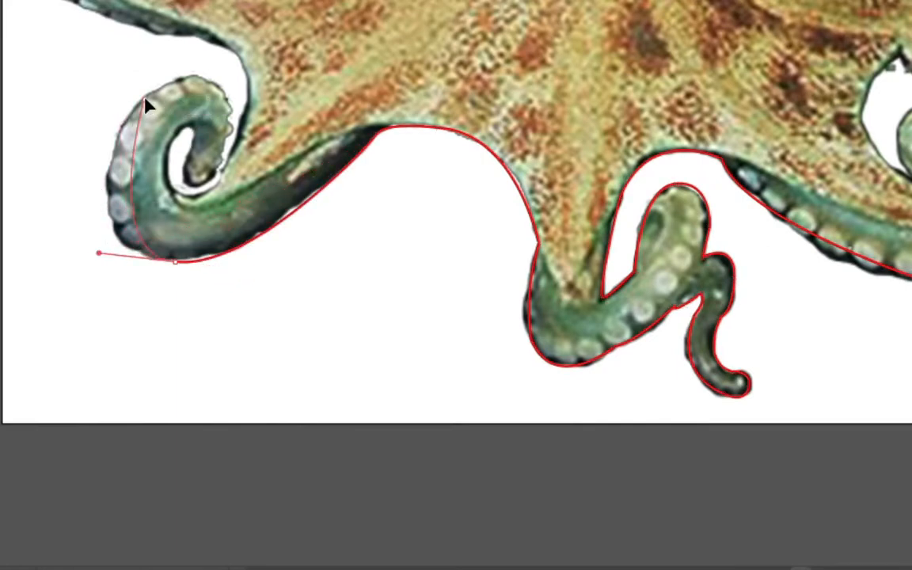
{"action": "left_click_drag", "start_coordinate": [145, 99], "coordinate": [198, 30]}
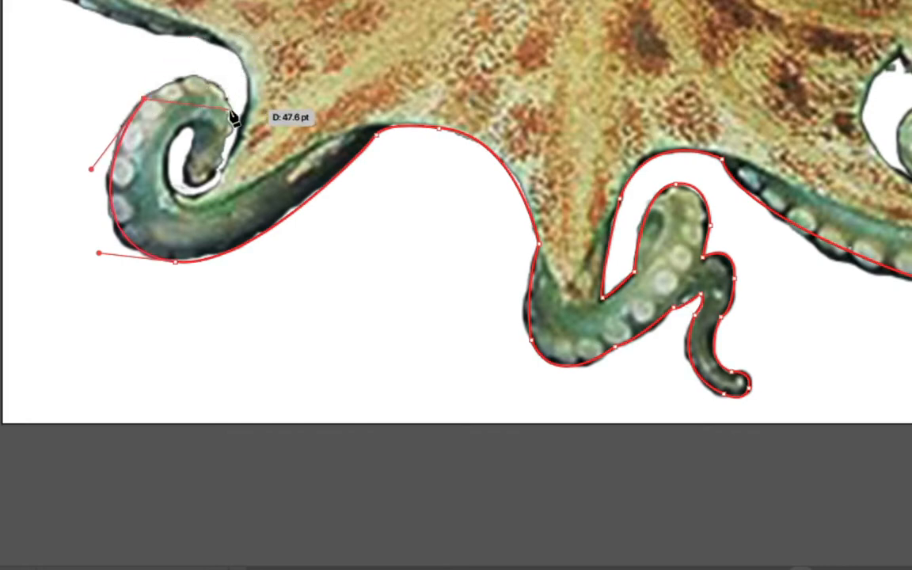
{"action": "left_click_drag", "start_coordinate": [230, 110], "coordinate": [188, 190]}
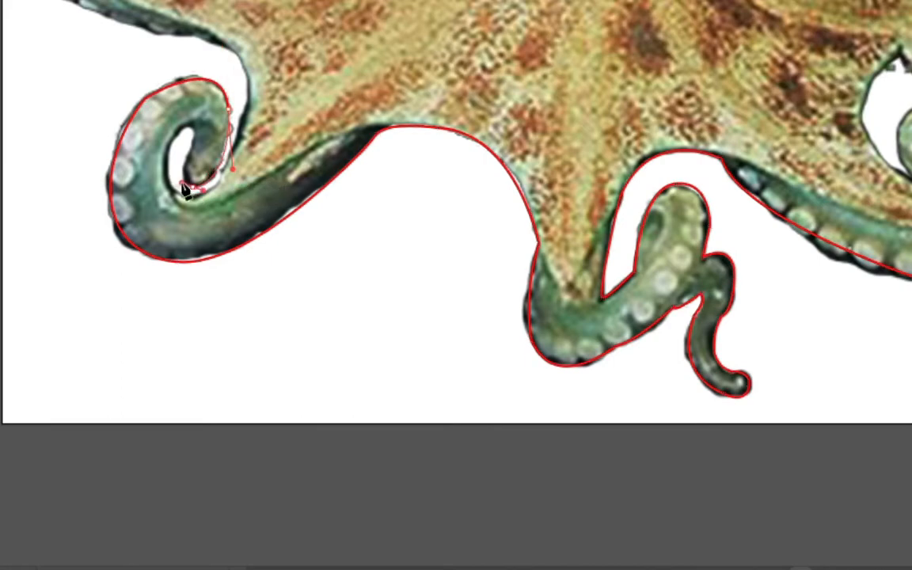
Trace the inner opening of the lower-left curled tentacle and continue up the body edge to the next tentacle
{"action": "left_click", "coordinate": [192, 144]}
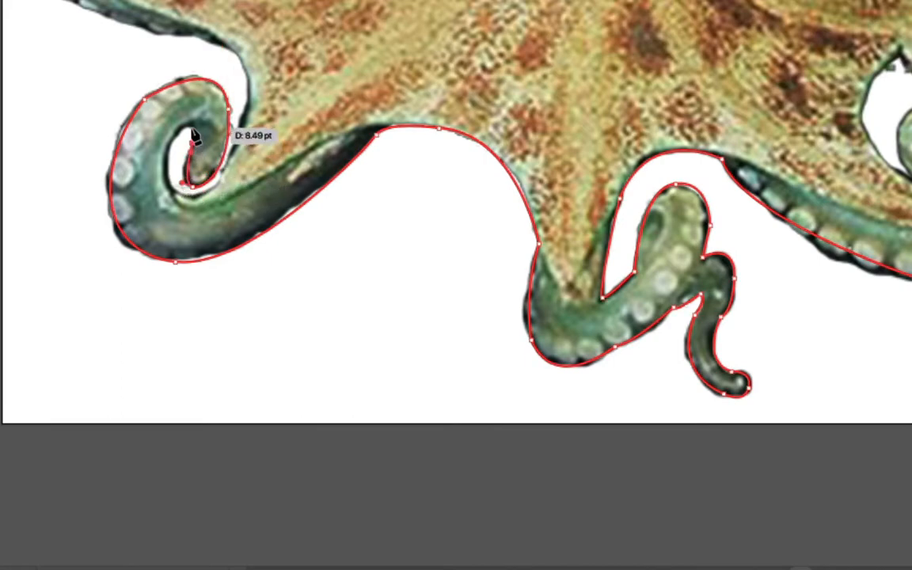
{"action": "left_click_drag", "start_coordinate": [194, 137], "coordinate": [188, 139]}
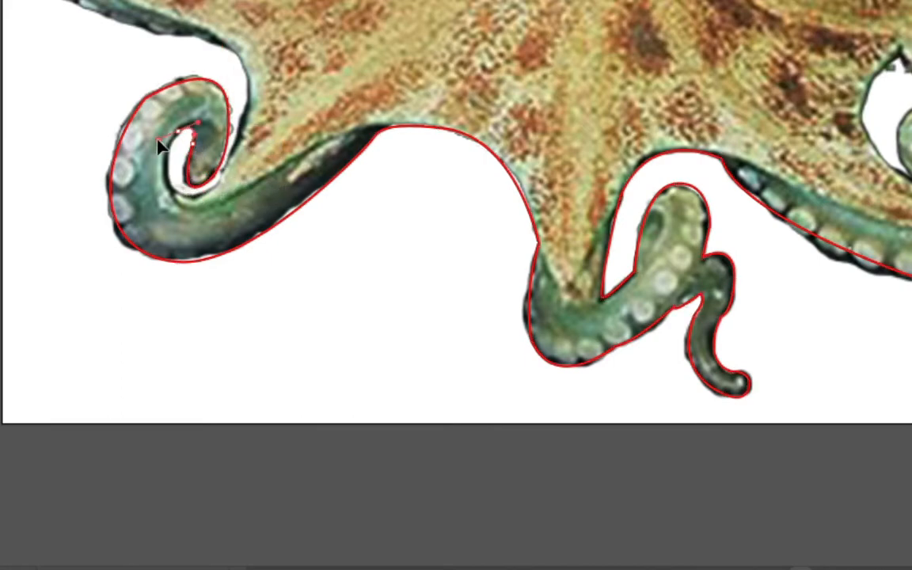
{"action": "left_click_drag", "start_coordinate": [182, 193], "coordinate": [245, 126]}
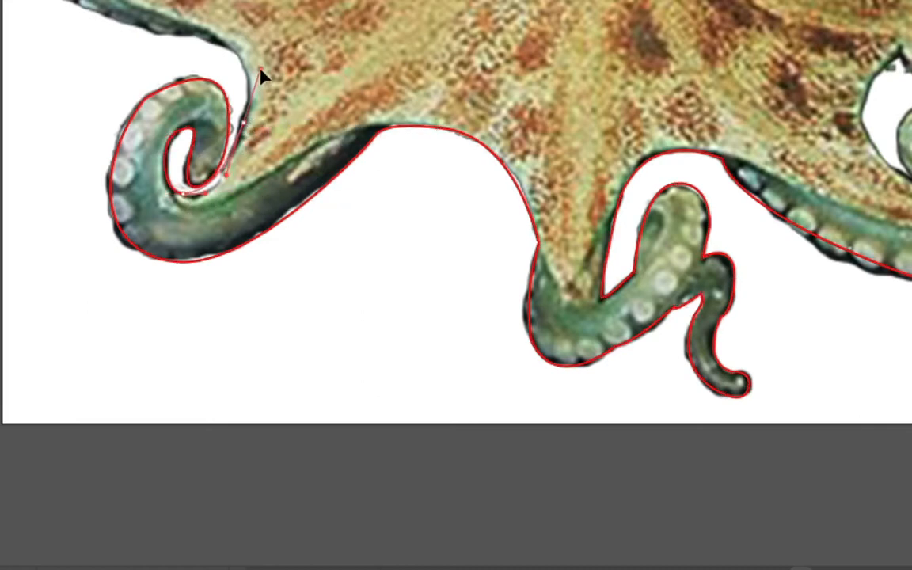
{"action": "left_click_drag", "start_coordinate": [232, 47], "coordinate": [101, 45]}
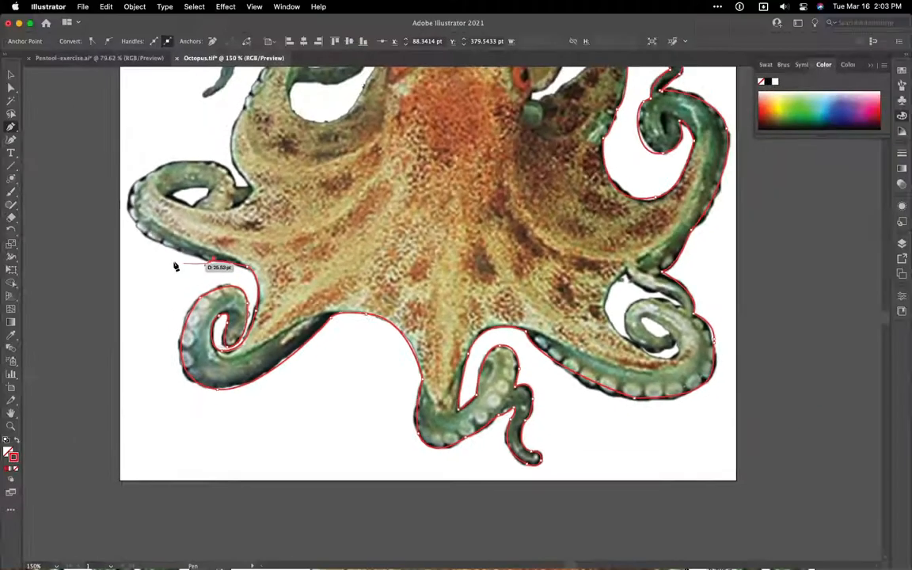
Outline the middle-left tentacle along its underside, around its outer curl and into the notch where it meets the body
{"action": "left_click_drag", "start_coordinate": [176, 267], "coordinate": [132, 248]}
{"action": "left_click_drag", "start_coordinate": [121, 204], "coordinate": [212, 199]}
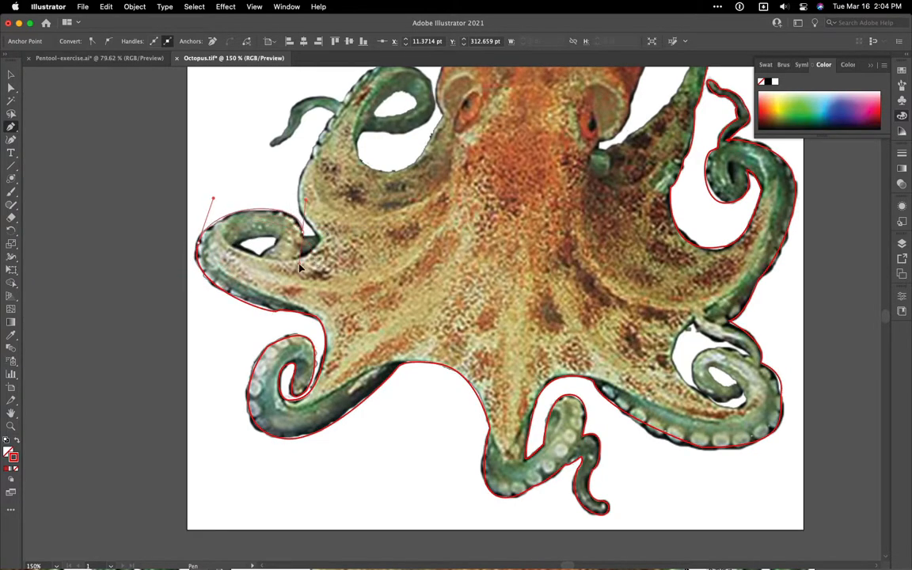
{"action": "left_click_drag", "start_coordinate": [300, 268], "coordinate": [302, 267]}
{"action": "left_click", "coordinate": [303, 233]}
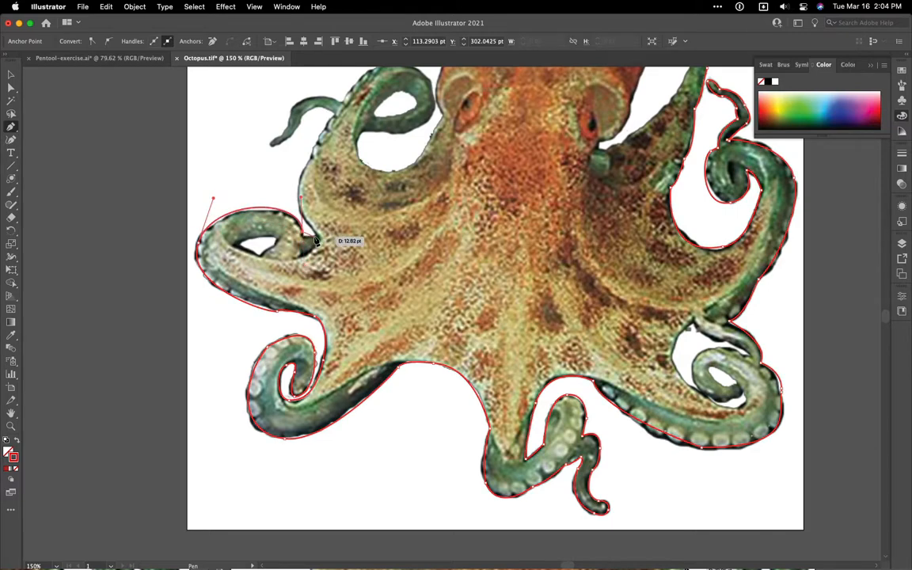
{"action": "left_click", "coordinate": [315, 239]}
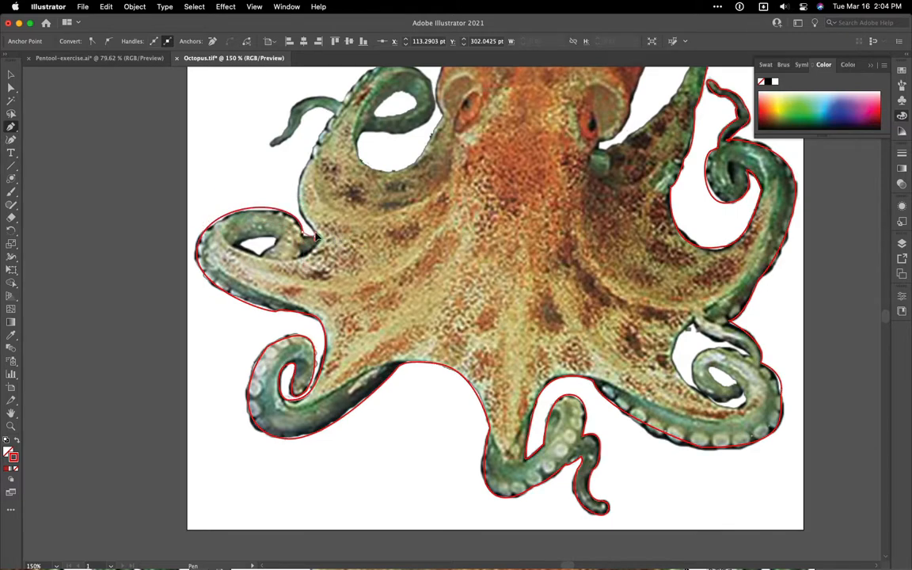
{"action": "left_click", "coordinate": [310, 240]}
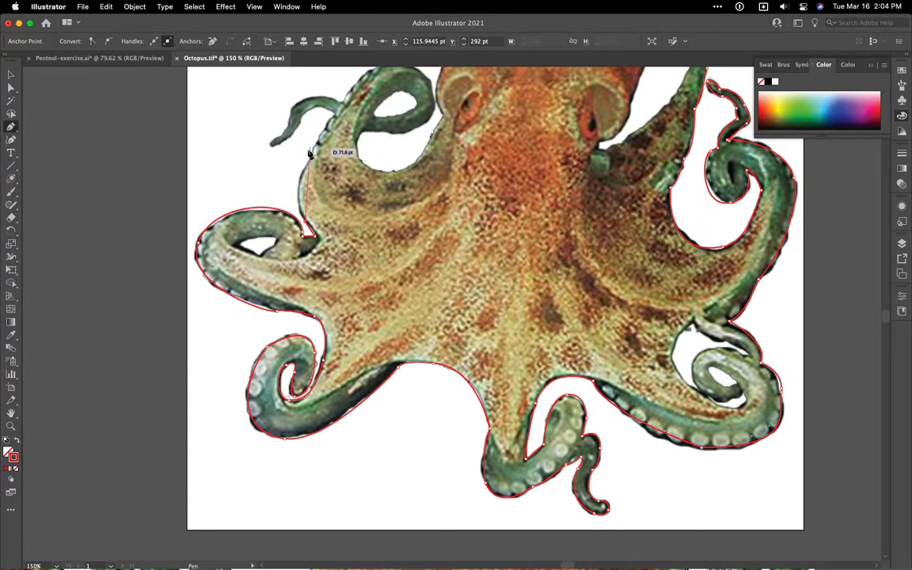
Trace up the outer edge of the upper-left arm and around the thin tentacle branching off it
{"action": "left_click_drag", "start_coordinate": [313, 159], "coordinate": [340, 140]}
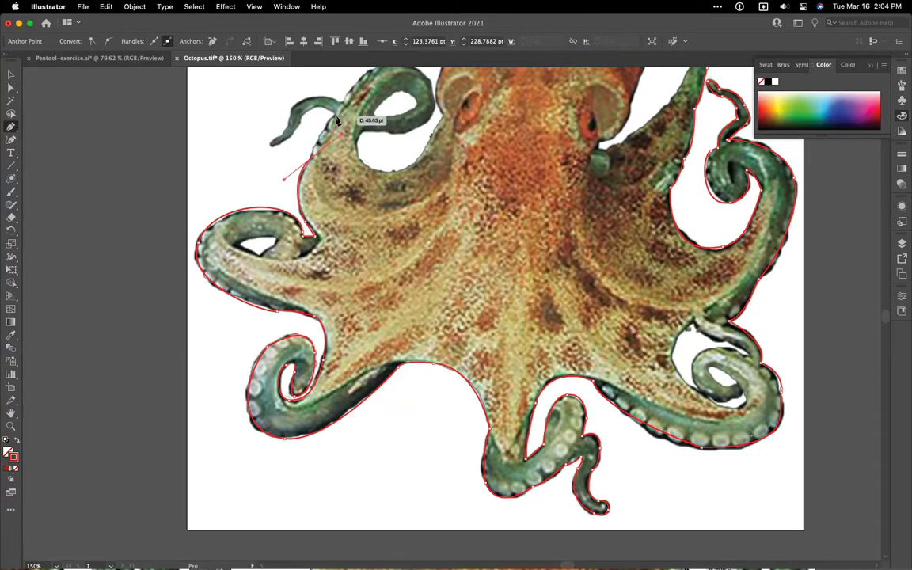
{"action": "left_click", "coordinate": [336, 116]}
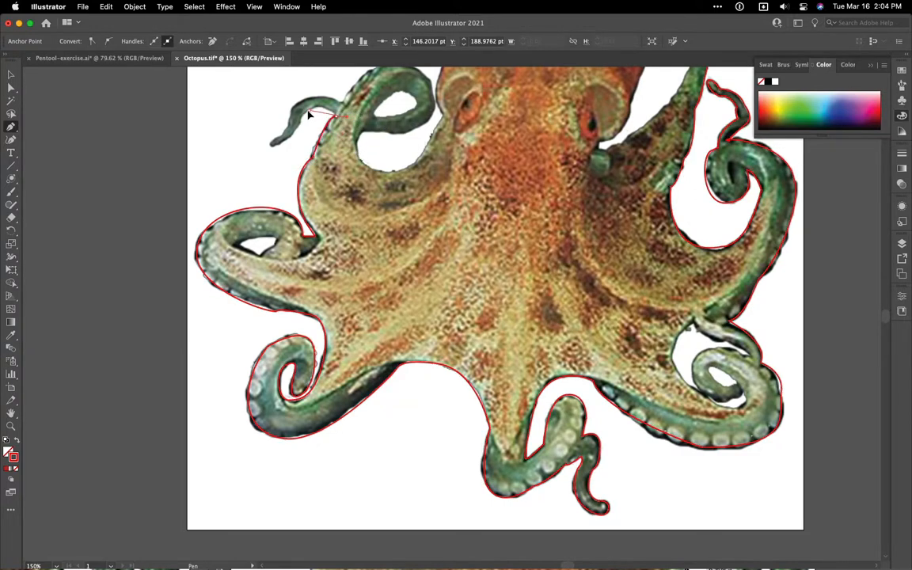
{"action": "left_click_drag", "start_coordinate": [295, 120], "coordinate": [296, 122]}
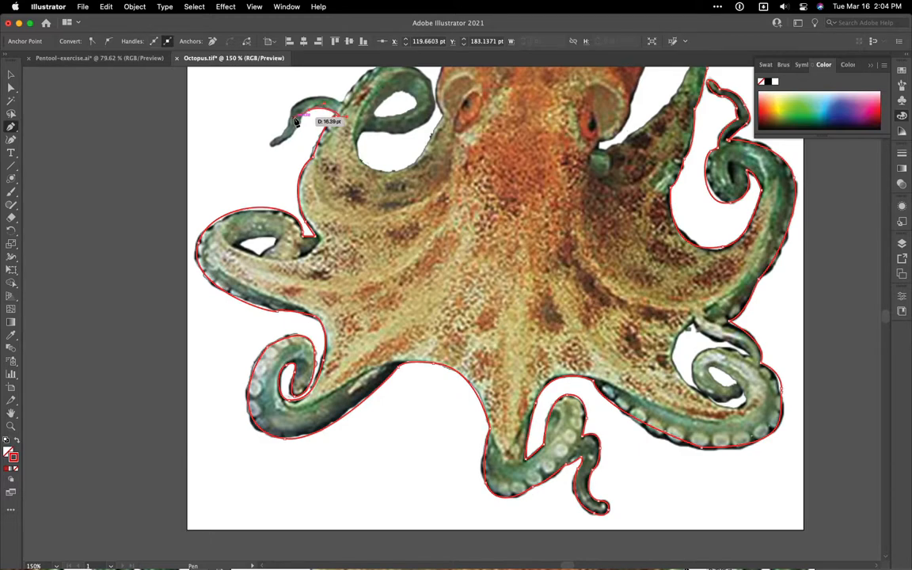
{"action": "key", "text": "super"}
{"action": "left_click_drag", "start_coordinate": [311, 113], "coordinate": [292, 111]}
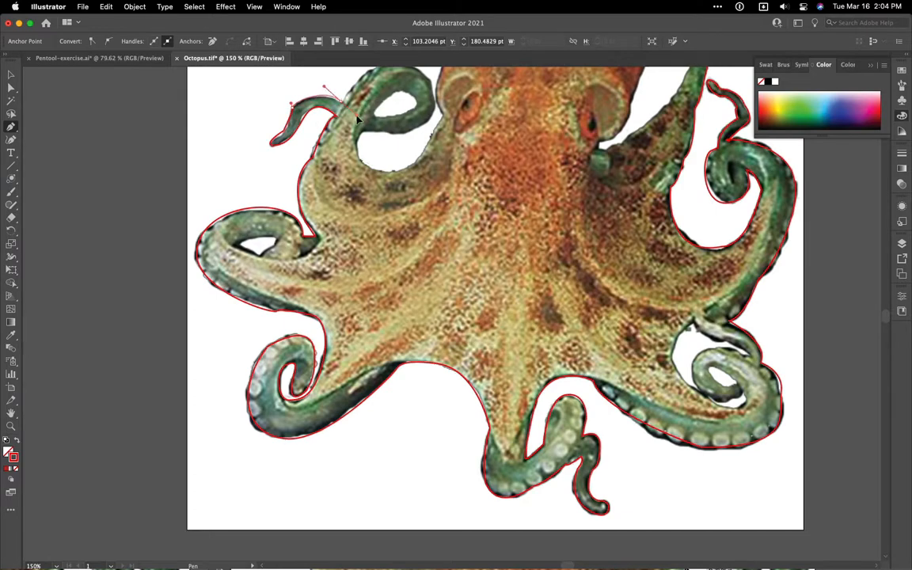
{"action": "left_click_drag", "start_coordinate": [340, 101], "coordinate": [246, 222]}
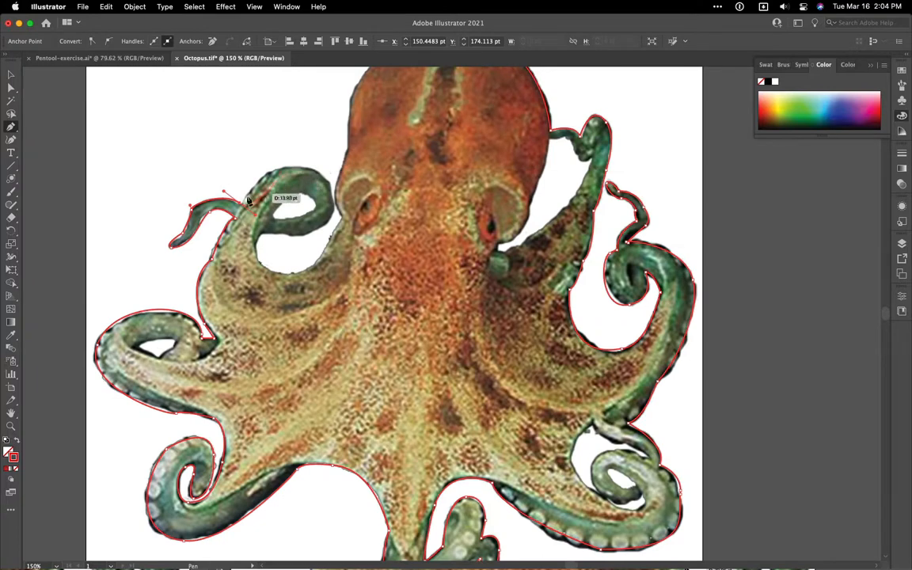
Outline the upper-left curled tentacle, the gap beside the head and the head itself, closing the path at its starting anchor
{"action": "left_click_drag", "start_coordinate": [322, 176], "coordinate": [332, 239]}
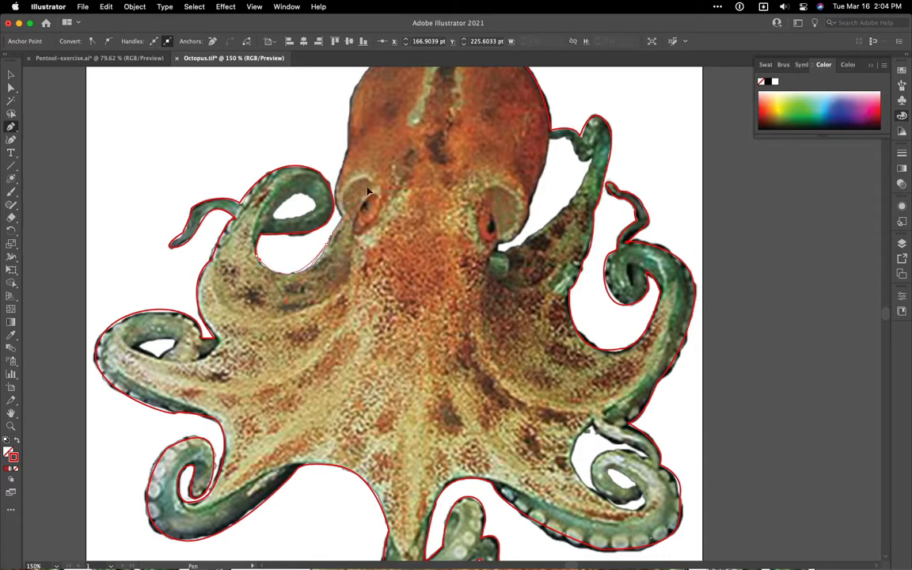
{"action": "left_click_drag", "start_coordinate": [353, 189], "coordinate": [293, 227]}
{"action": "left_click_drag", "start_coordinate": [275, 272], "coordinate": [401, 177]}
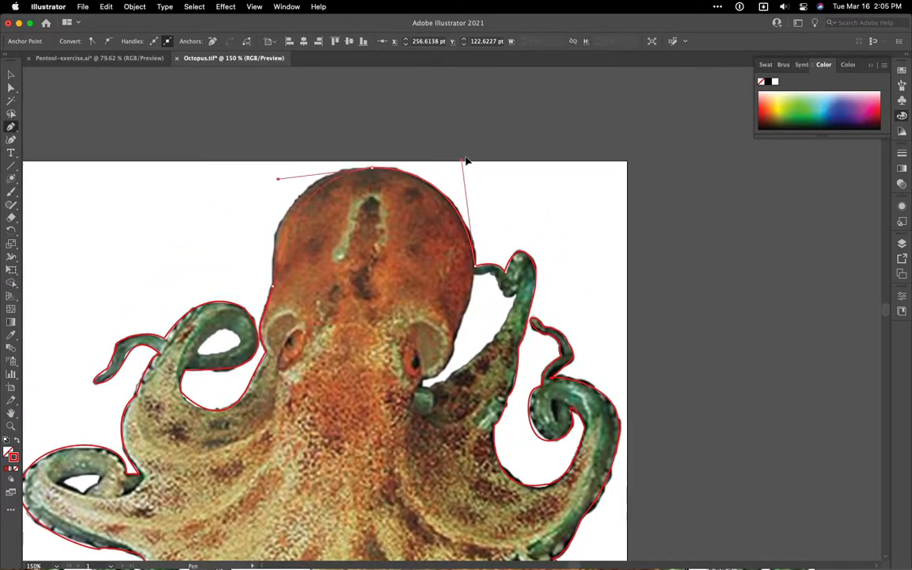
{"action": "left_click_drag", "start_coordinate": [465, 161], "coordinate": [485, 169]}
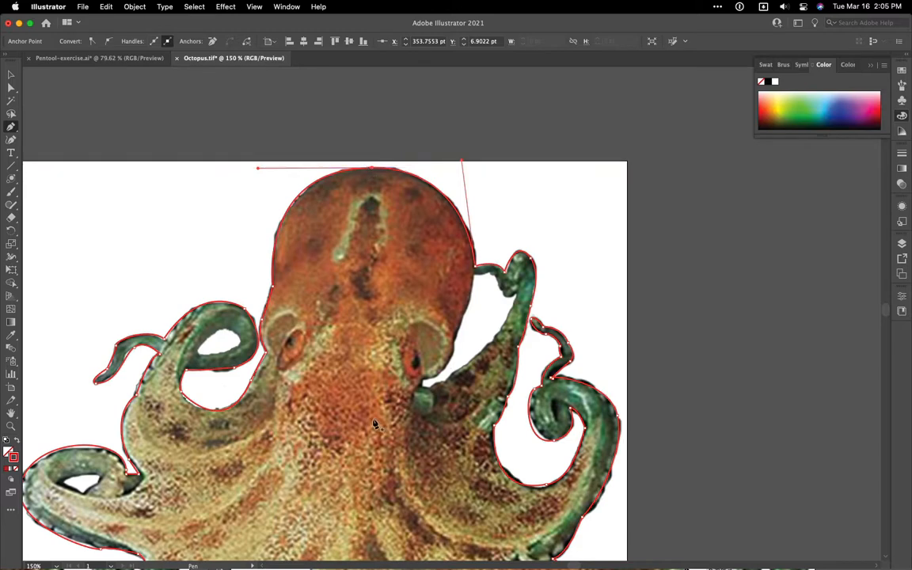
Swap the closed outline's fill and stroke to check the solid silhouette, and swap them back to a red stroke without fill
{"action": "left_click", "coordinate": [16, 441]}
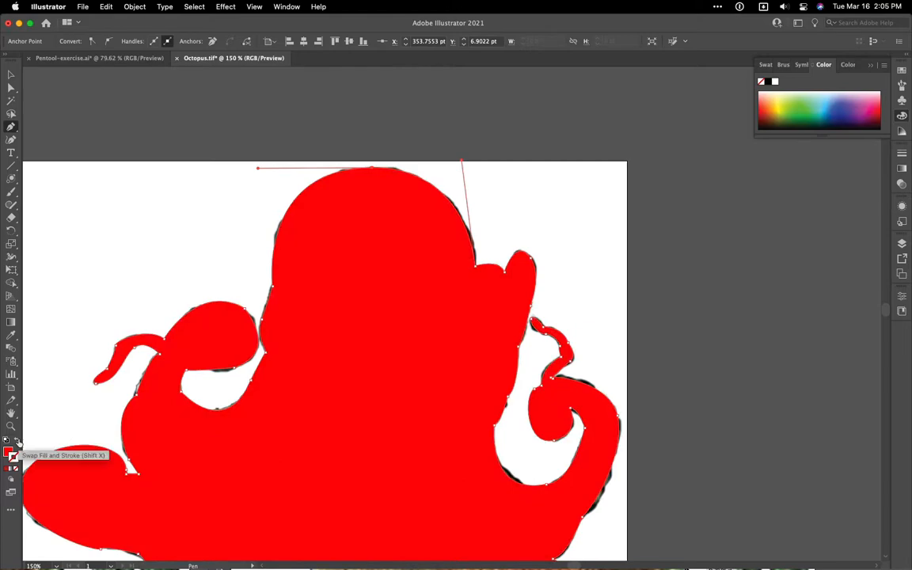
{"action": "left_click", "coordinate": [16, 441]}
{"action": "left_click_drag", "start_coordinate": [345, 392], "coordinate": [381, 245]}
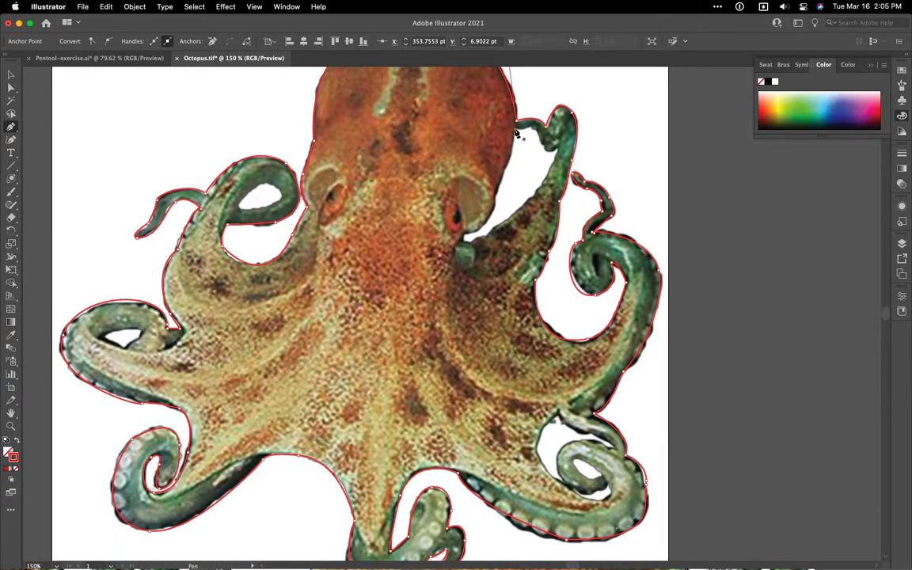
Trace the gap between the head and upper-right arm, and the openings around the lower-right tentacle's curl, as closed paths
{"action": "left_click_drag", "start_coordinate": [515, 133], "coordinate": [498, 197]}
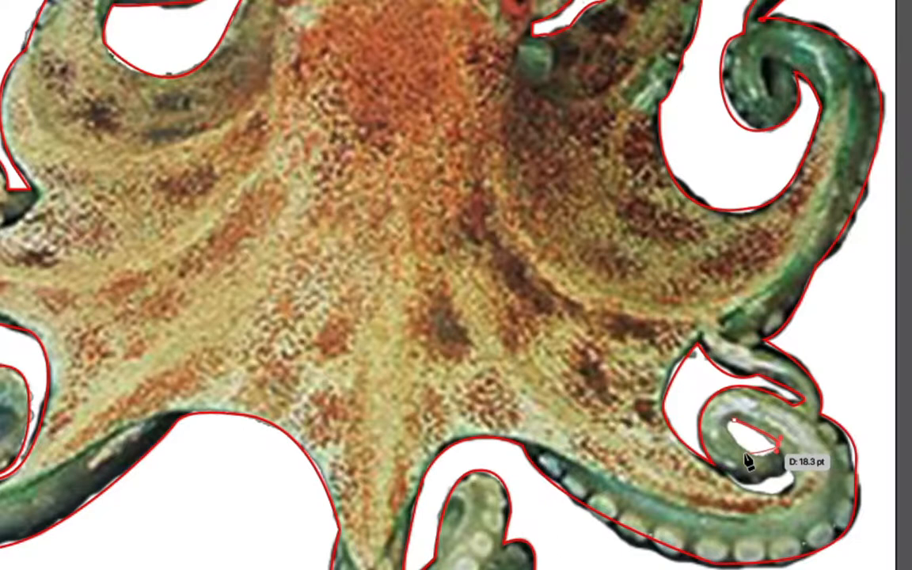
{"action": "left_click_drag", "start_coordinate": [583, 473], "coordinate": [574, 468]}
{"action": "left_click_drag", "start_coordinate": [730, 435], "coordinate": [732, 433]}
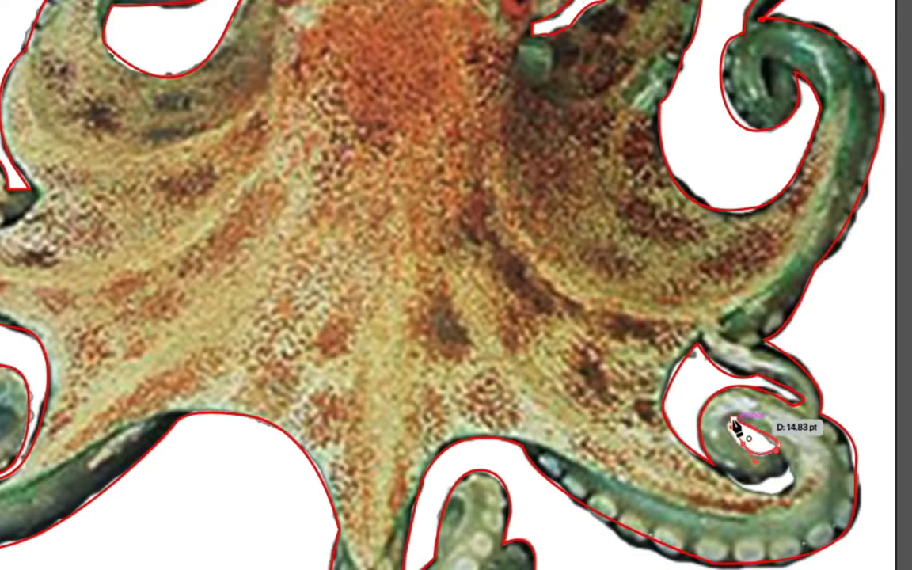
{"action": "left_click", "coordinate": [734, 421]}
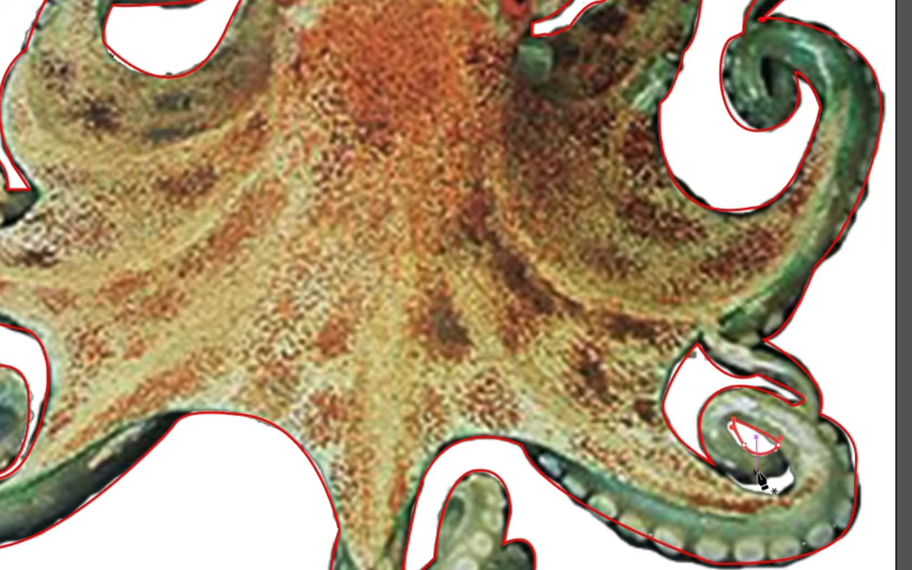
{"action": "left_click_drag", "start_coordinate": [759, 479], "coordinate": [721, 420]}
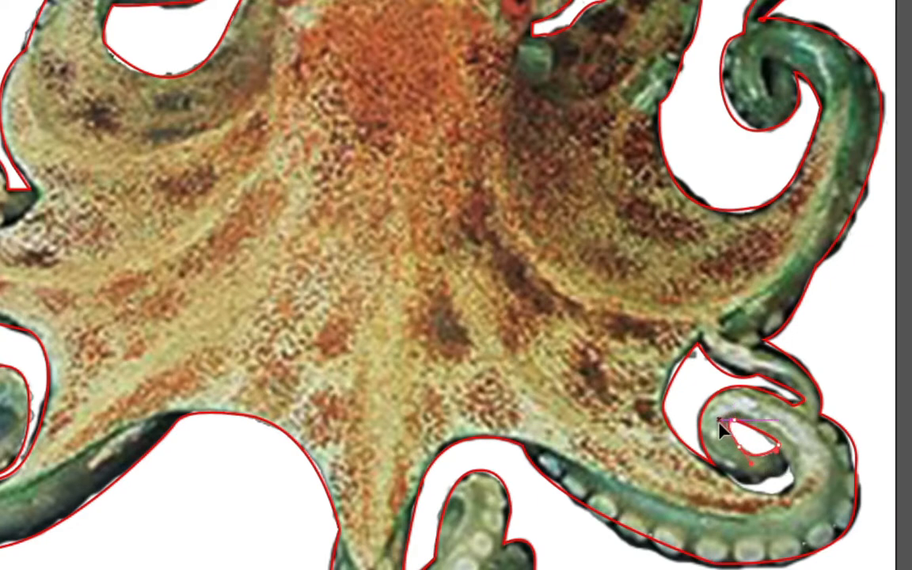
{"action": "left_click", "coordinate": [780, 450]}
{"action": "left_click_drag", "start_coordinate": [737, 480], "coordinate": [792, 472]}
{"action": "left_click_drag", "start_coordinate": [790, 472], "coordinate": [729, 480]}
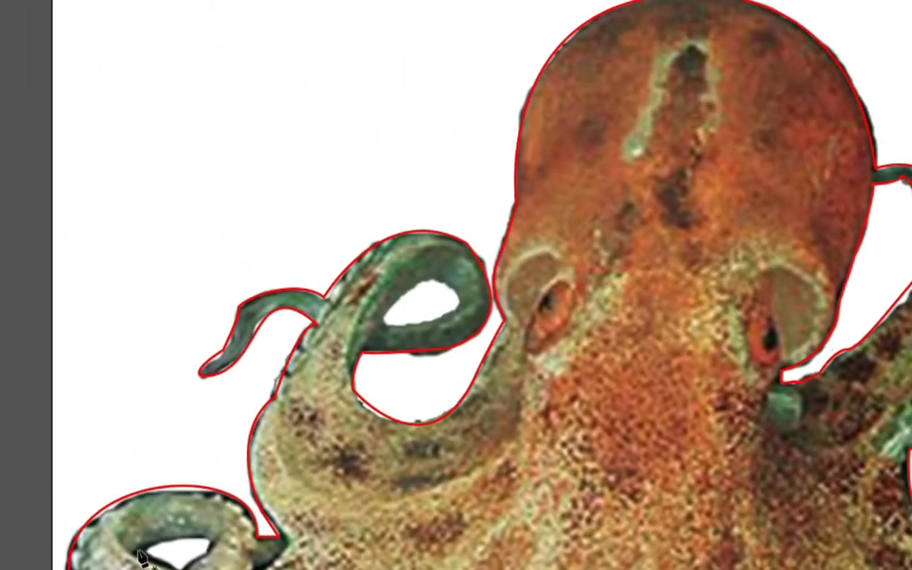
Trace the openings inside the middle-left and upper-left curled tentacles as closed paths
{"action": "left_click_drag", "start_coordinate": [145, 552], "coordinate": [233, 551]}
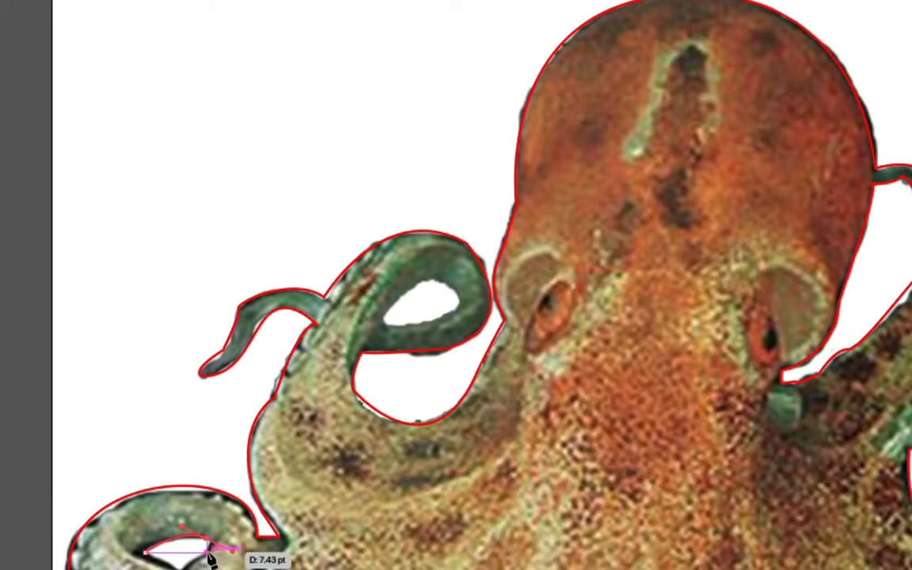
{"action": "left_click", "coordinate": [206, 541]}
{"action": "left_click", "coordinate": [209, 552]}
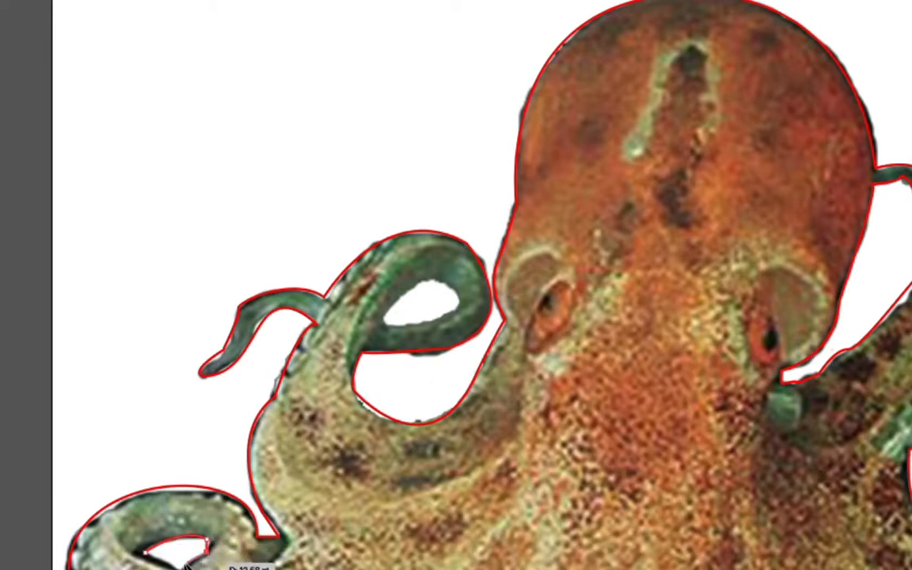
{"action": "left_click", "coordinate": [183, 568]}
{"action": "left_click", "coordinate": [145, 552]}
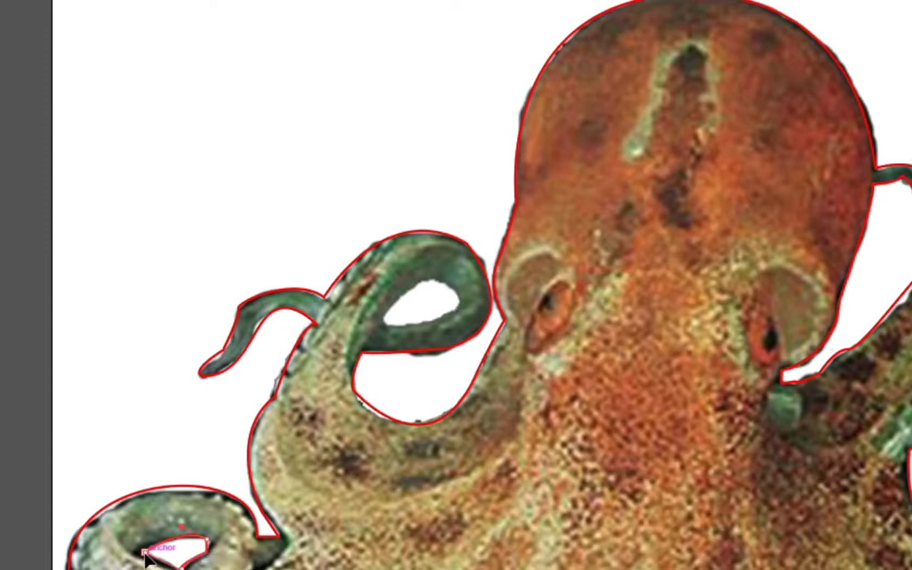
{"action": "left_click_drag", "start_coordinate": [385, 321], "coordinate": [463, 301]}
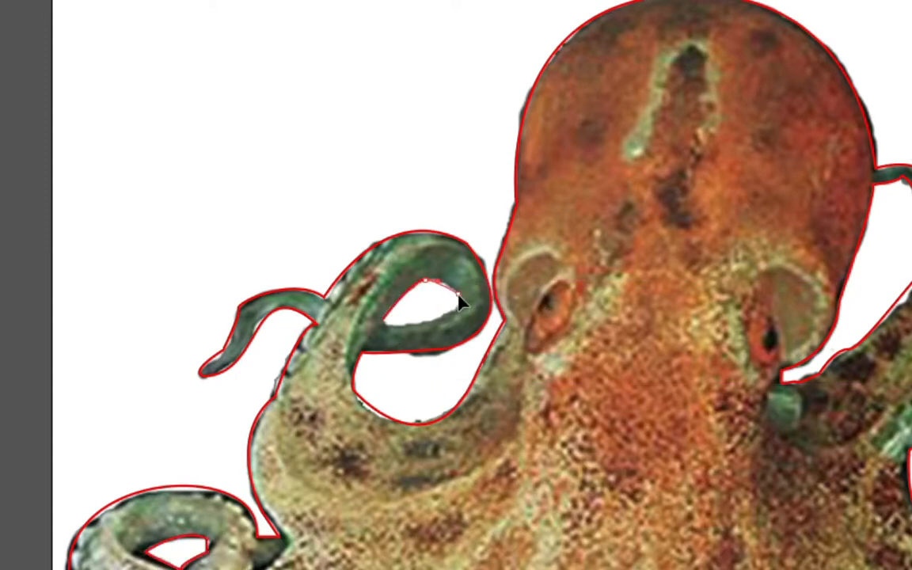
{"action": "mouse_move", "coordinate": [383, 320]}
{"action": "left_mouse_down"}
{"action": "mouse_move", "coordinate": [393, 336]}
{"action": "mouse_move", "coordinate": [382, 326]}
{"action": "left_mouse_up"}
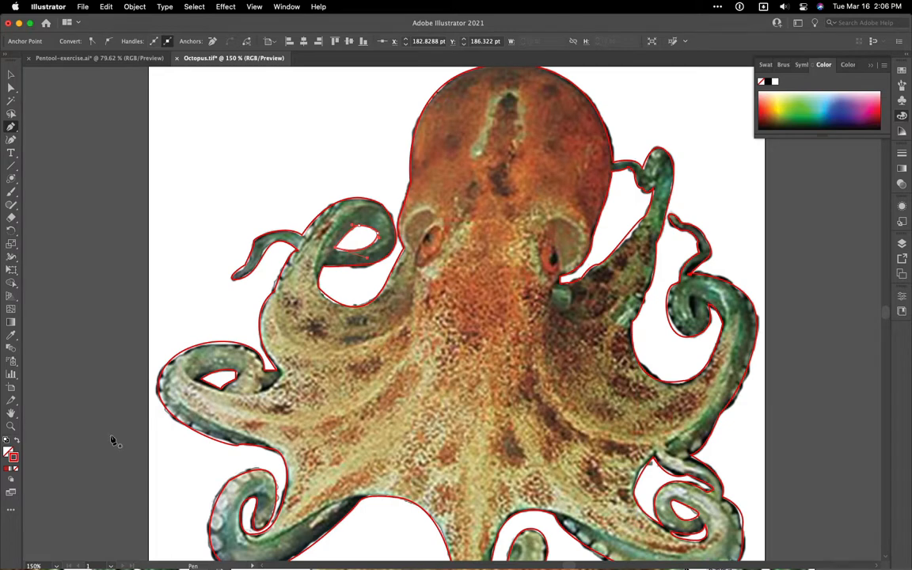
{"action": "key", "text": "super+a"}
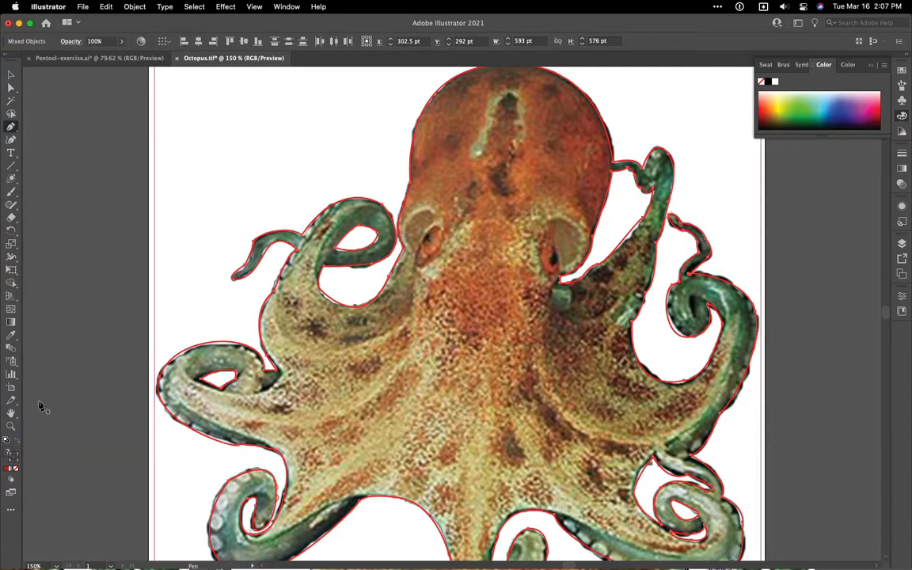
{"action": "left_click", "coordinate": [12, 74]}
{"action": "left_click", "coordinate": [180, 148]}
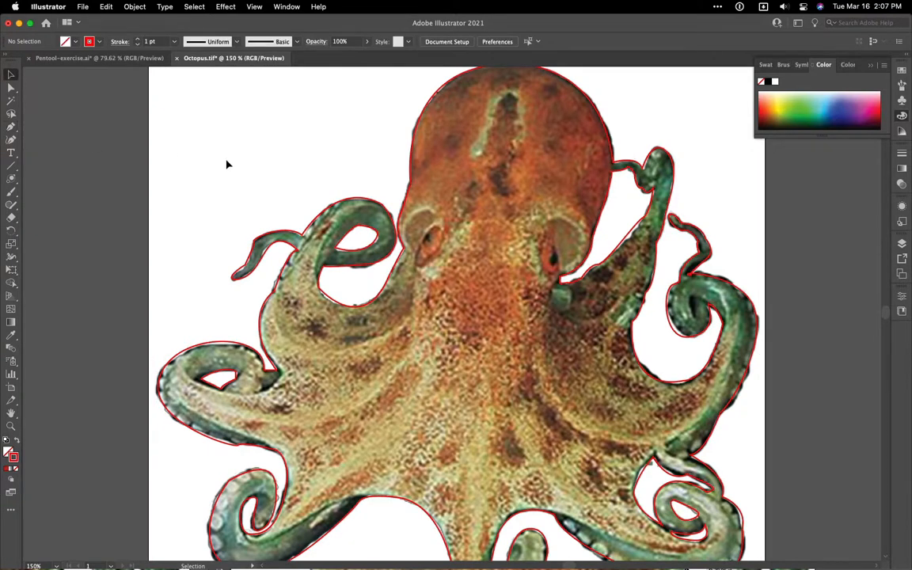
{"action": "left_click", "coordinate": [135, 7]}
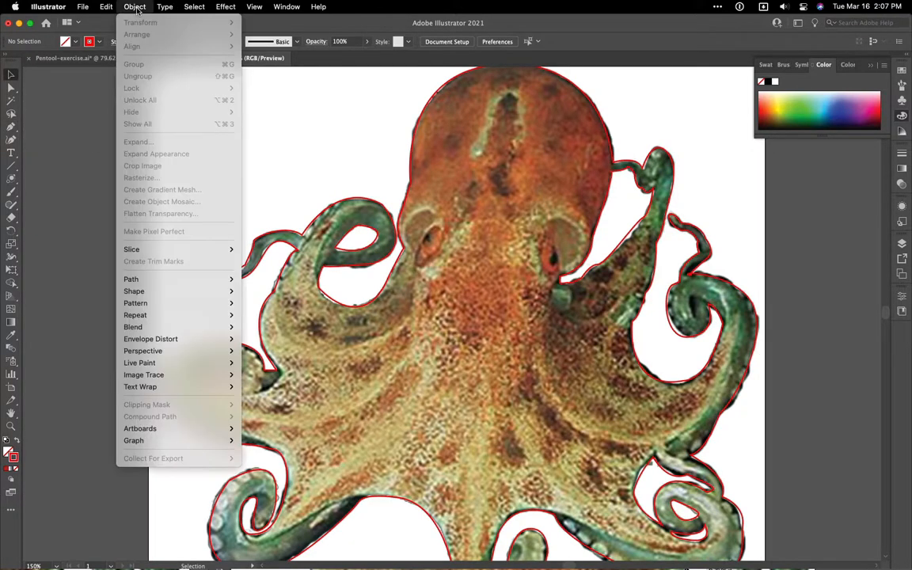
{"action": "left_click", "coordinate": [750, 316]}
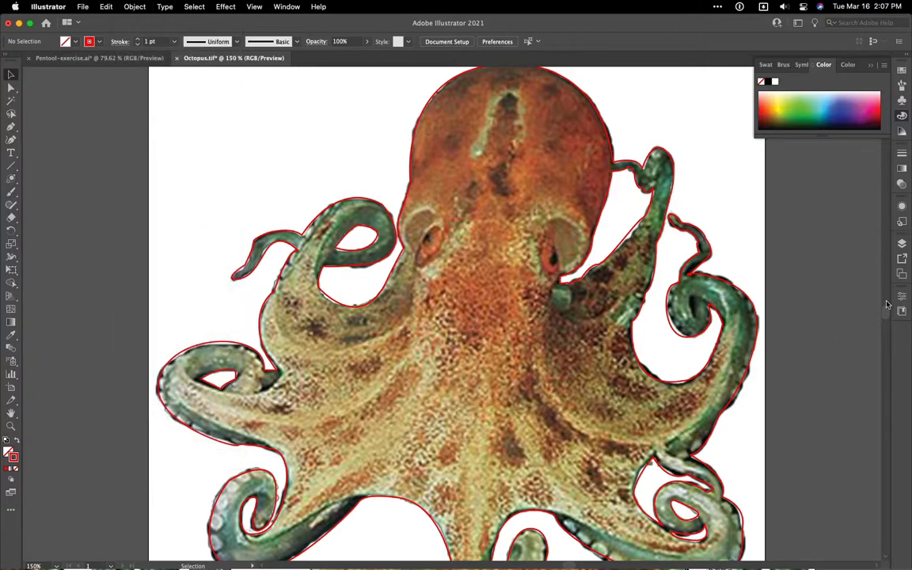
Lock the background octopus image and swap fill and stroke on all traced paths to give them a red fill without stroke
{"action": "left_click", "coordinate": [902, 244]}
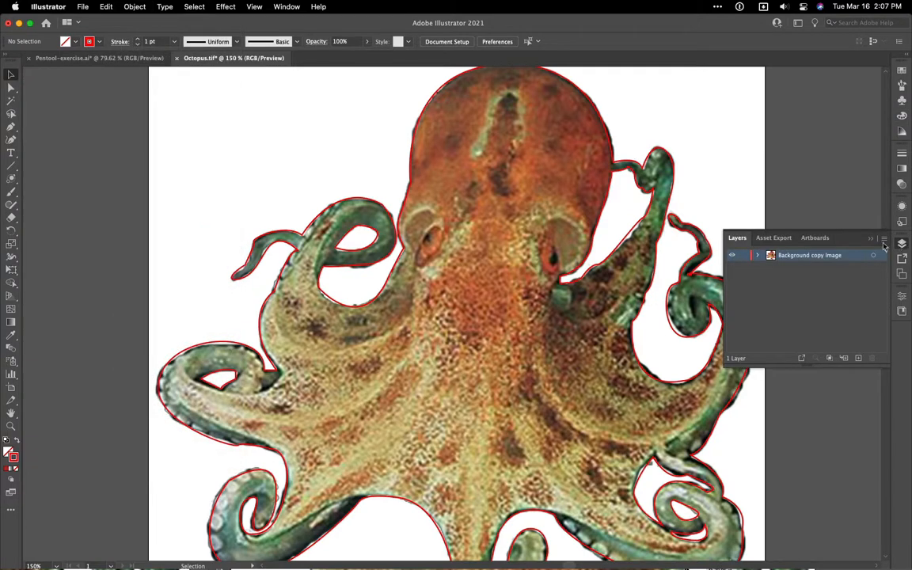
{"action": "left_click", "coordinate": [757, 256]}
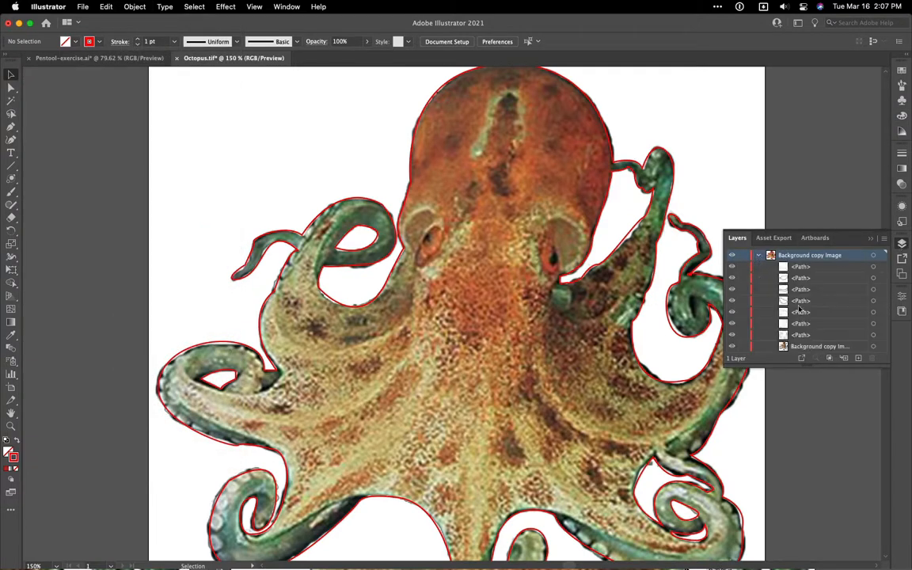
{"action": "left_click", "coordinate": [873, 348]}
{"action": "left_click", "coordinate": [743, 347]}
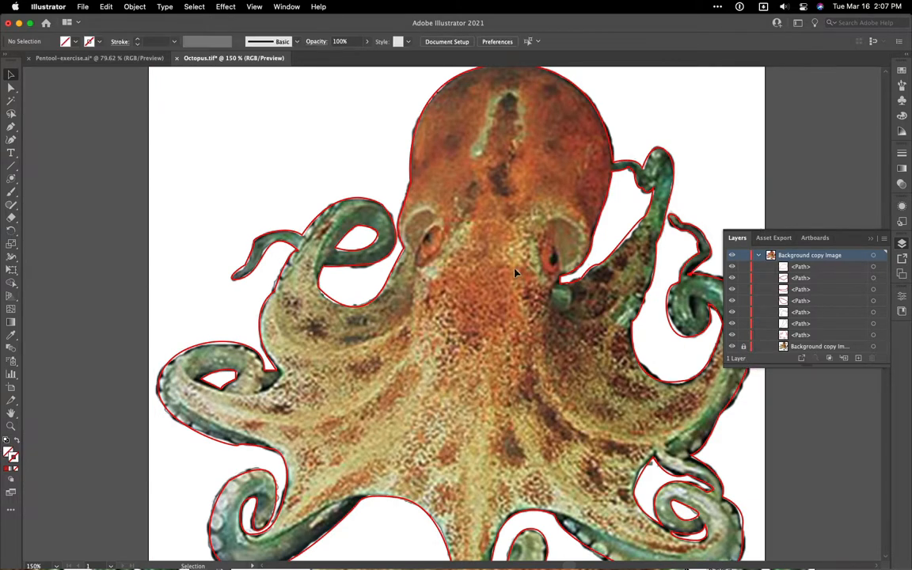
{"action": "key", "text": "super+a"}
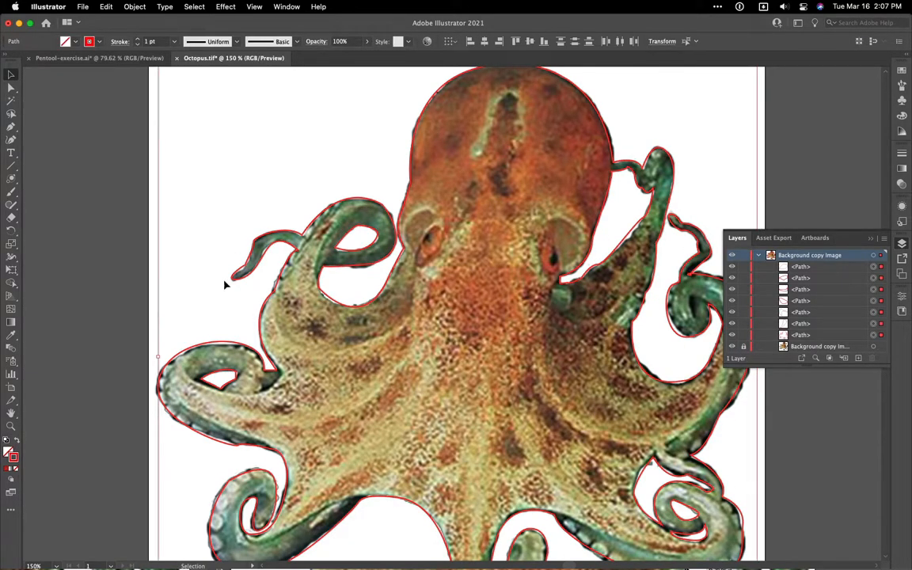
{"action": "left_click", "coordinate": [15, 441]}
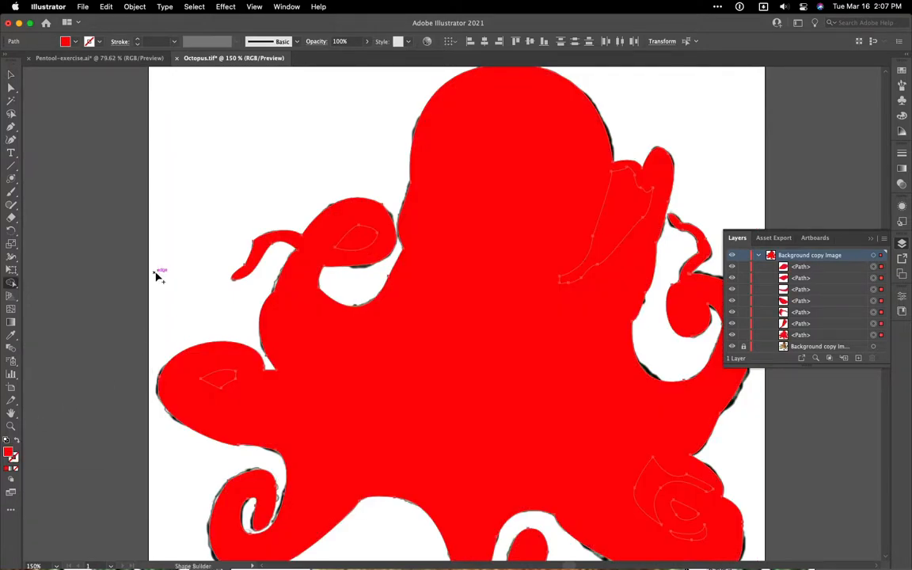
Subtract the gap beside the head and all the traced tentacle openings from the red silhouette with Shape Builder
{"action": "key", "text": "shift+m"}
{"action": "left_click", "coordinate": [360, 243]}
{"action": "left_click", "coordinate": [633, 212], "text": "alt"}
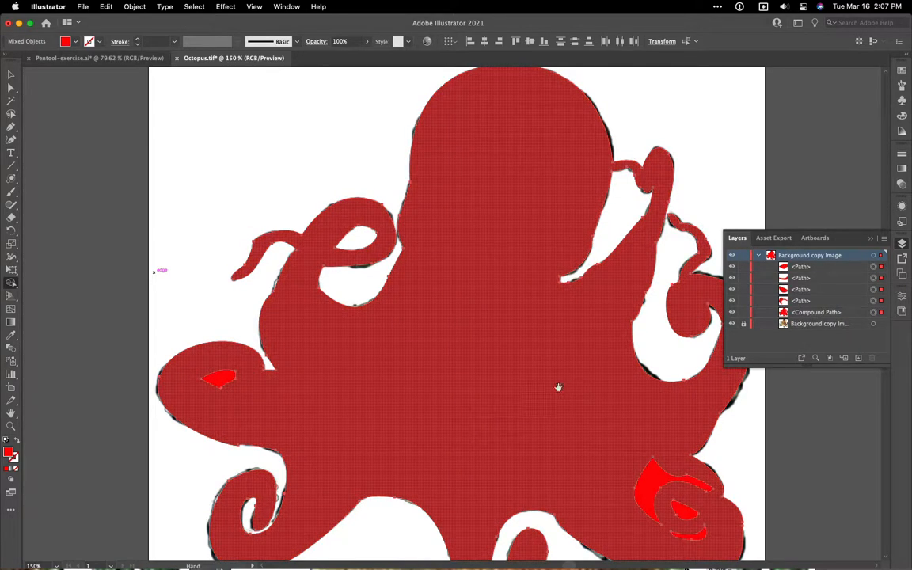
{"action": "left_click_drag", "start_coordinate": [558, 388], "coordinate": [449, 204]}
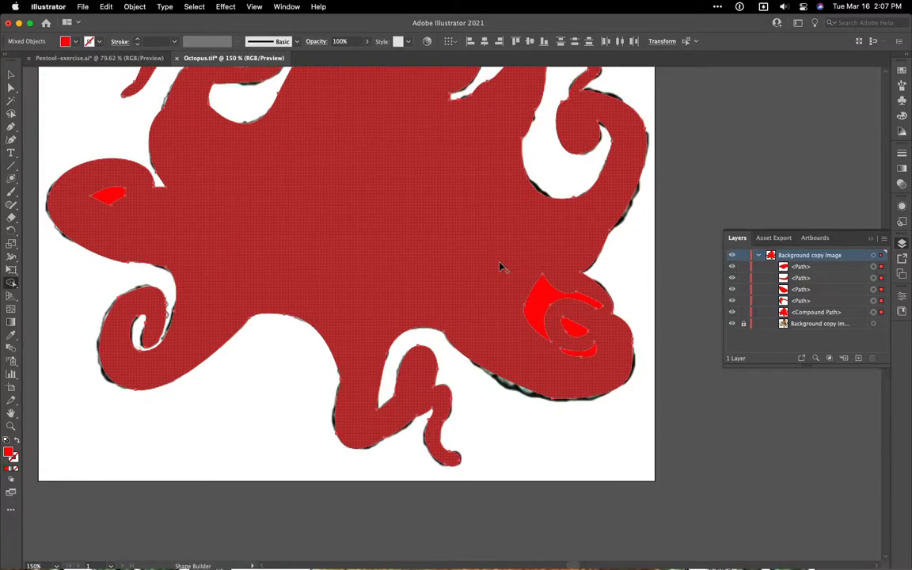
{"action": "left_click", "coordinate": [548, 300], "text": "alt"}
{"action": "left_click", "coordinate": [575, 332], "text": "alt"}
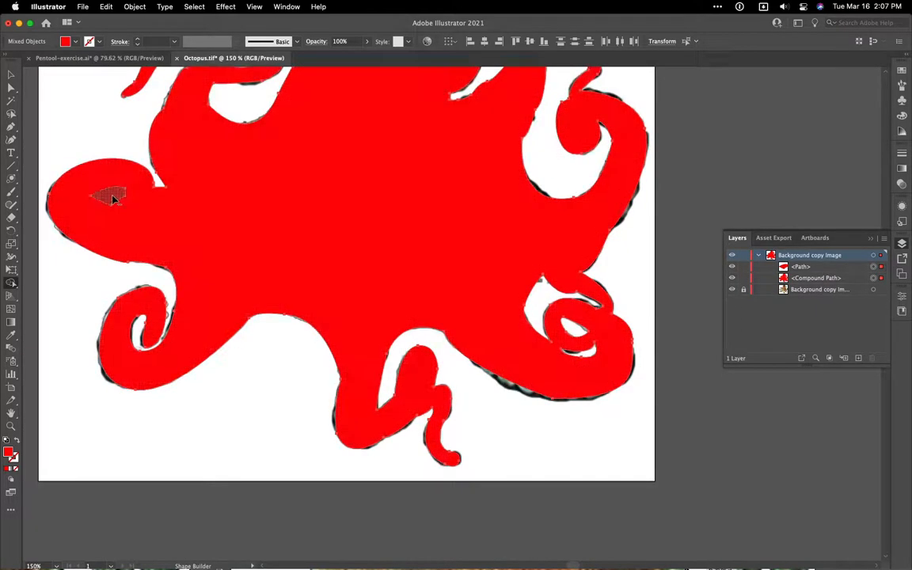
{"action": "left_click", "coordinate": [107, 194], "text": "alt"}
Hide the background octopus image and look over the solid red silhouette from head to tentacles
{"action": "left_click_drag", "start_coordinate": [292, 183], "coordinate": [316, 377]}
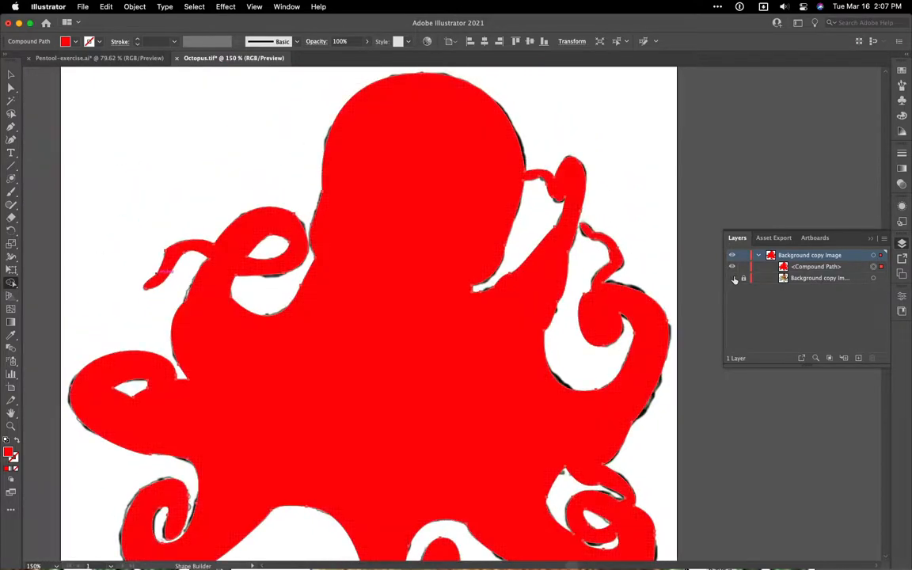
{"action": "left_click", "coordinate": [733, 278]}
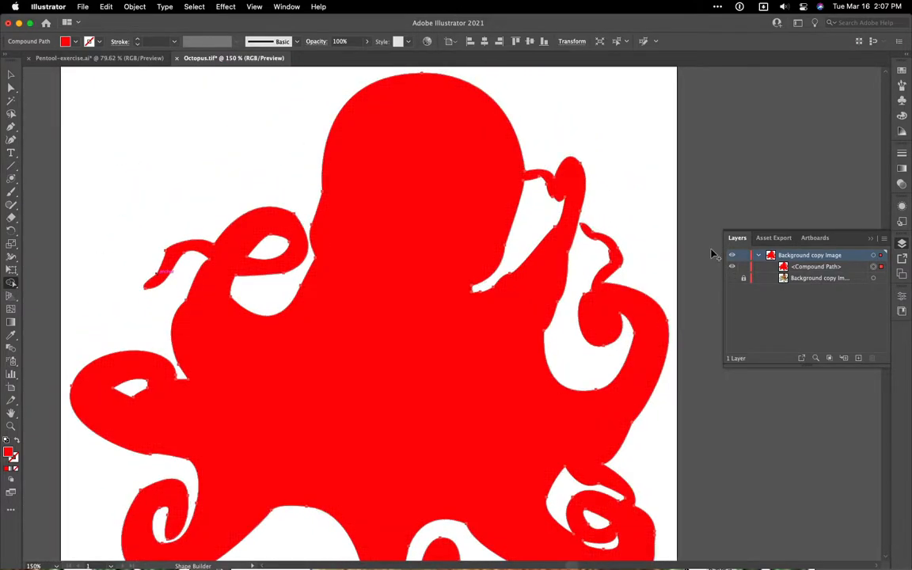
{"action": "key", "text": "v"}
{"action": "scroll", "coordinate": [706, 247], "scroll_direction": "down", "scroll_amount": 3}
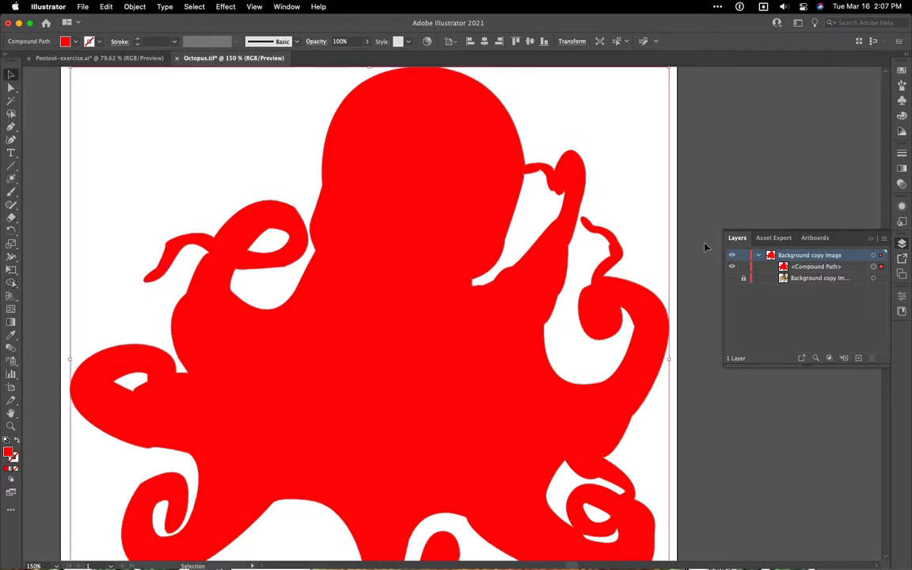
{"action": "scroll", "coordinate": [706, 247], "scroll_direction": "down", "scroll_amount": 4}
{"action": "scroll", "coordinate": [706, 247], "scroll_direction": "up", "scroll_amount": 4}
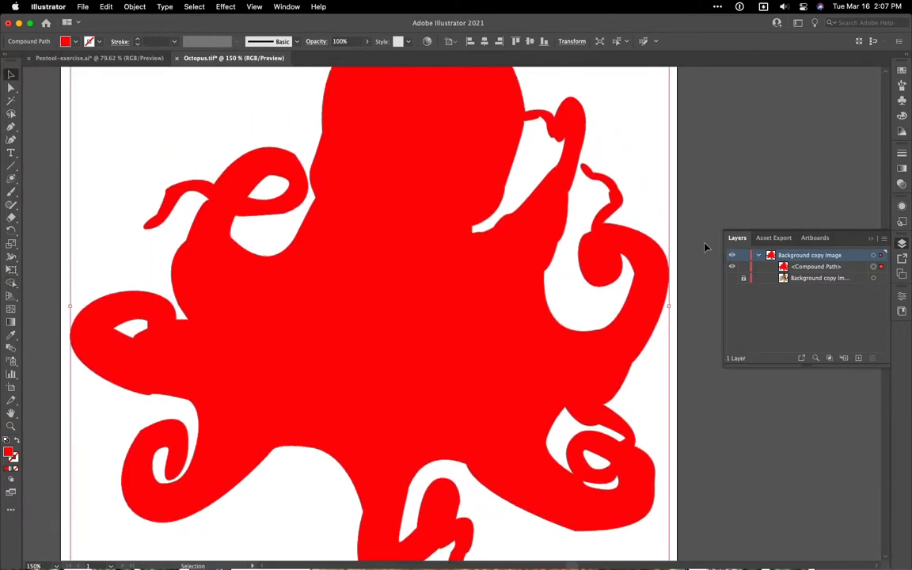
{"action": "scroll", "coordinate": [705, 247], "scroll_direction": "up", "scroll_amount": 1}
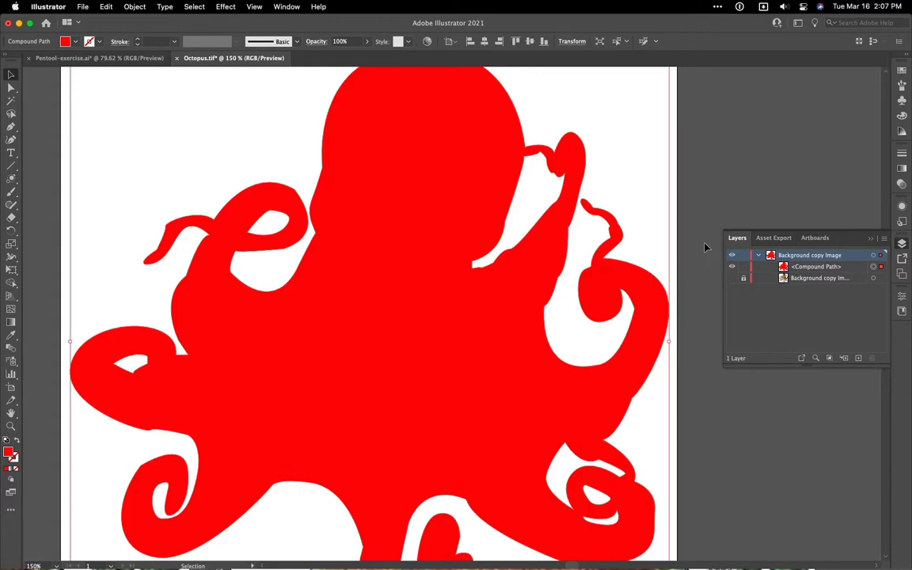